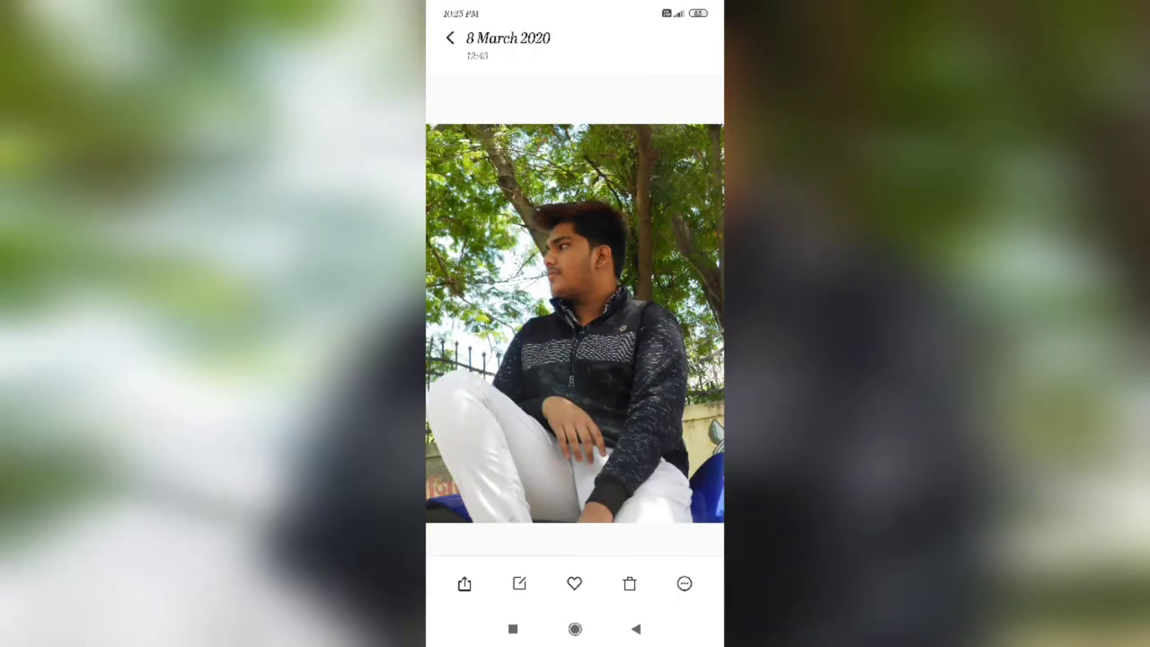
Share the seated young man's photo from Gallery to Autodesk SketchBook.
left_click(702, 519)
left_click(464, 584)
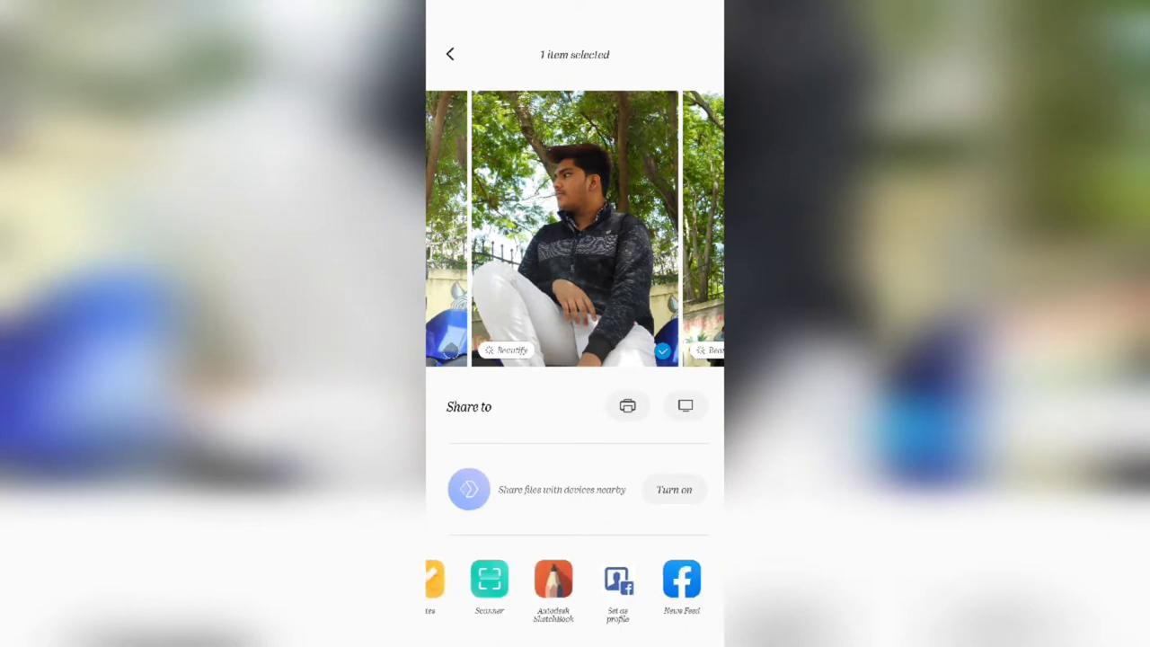
left_click(554, 580)
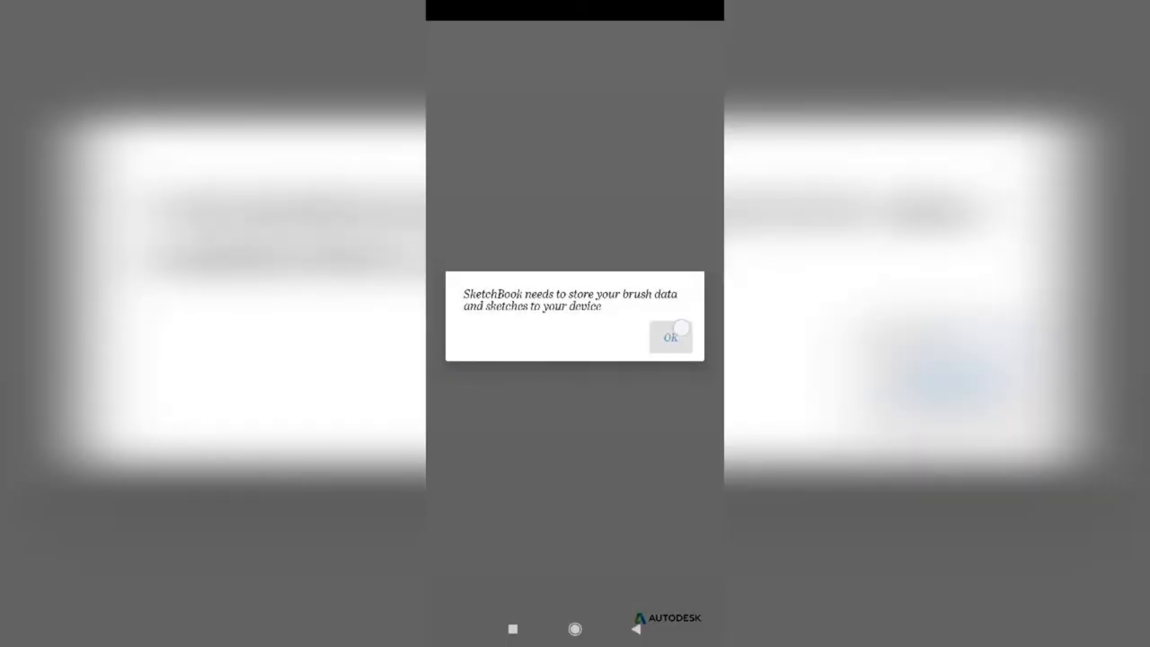
Accept SketchBook's storage notice and allow photo and file access.
left_click(672, 337)
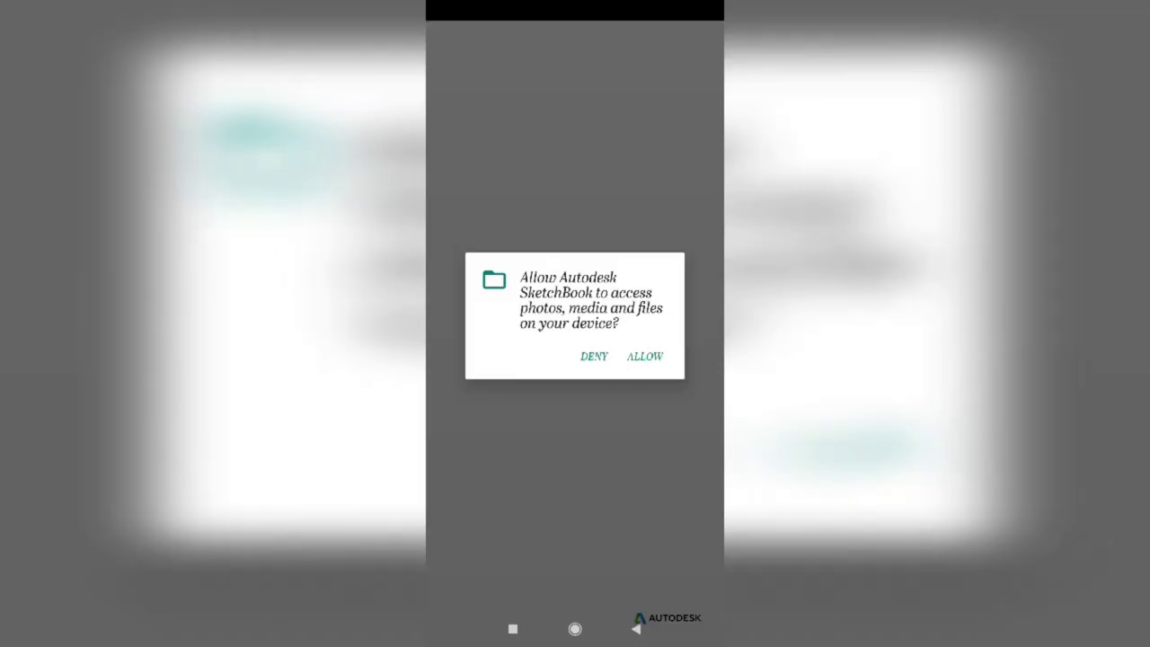
left_click(647, 354)
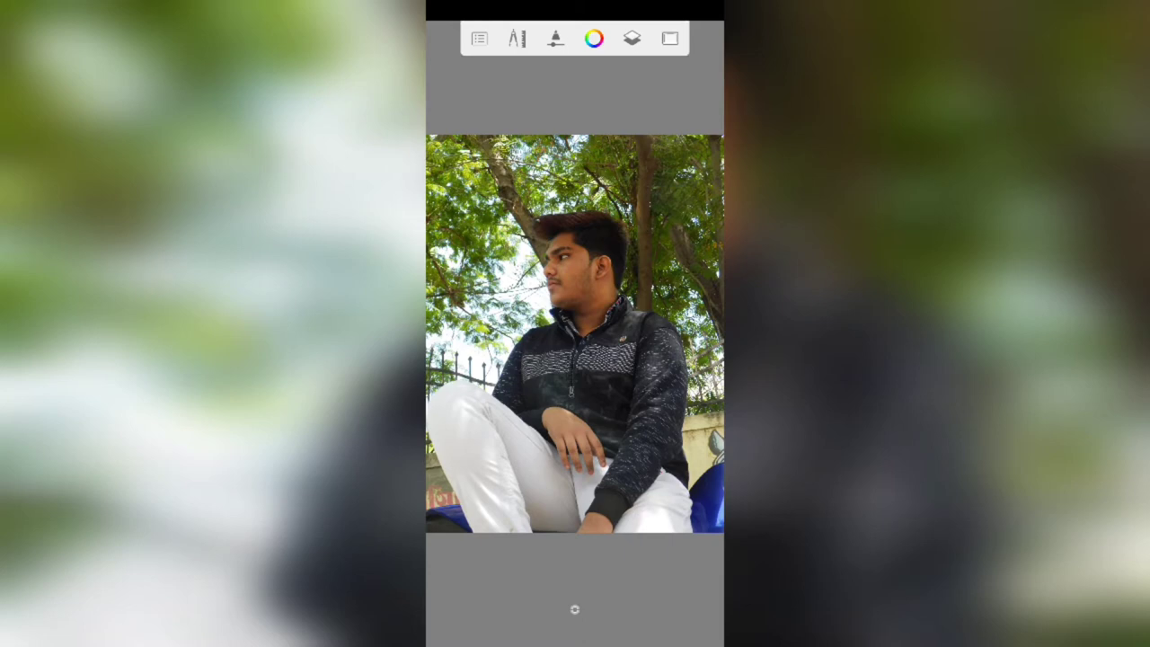
Select the Hard Eraser at size 23.6 with 89% amount erased.
left_click(557, 40)
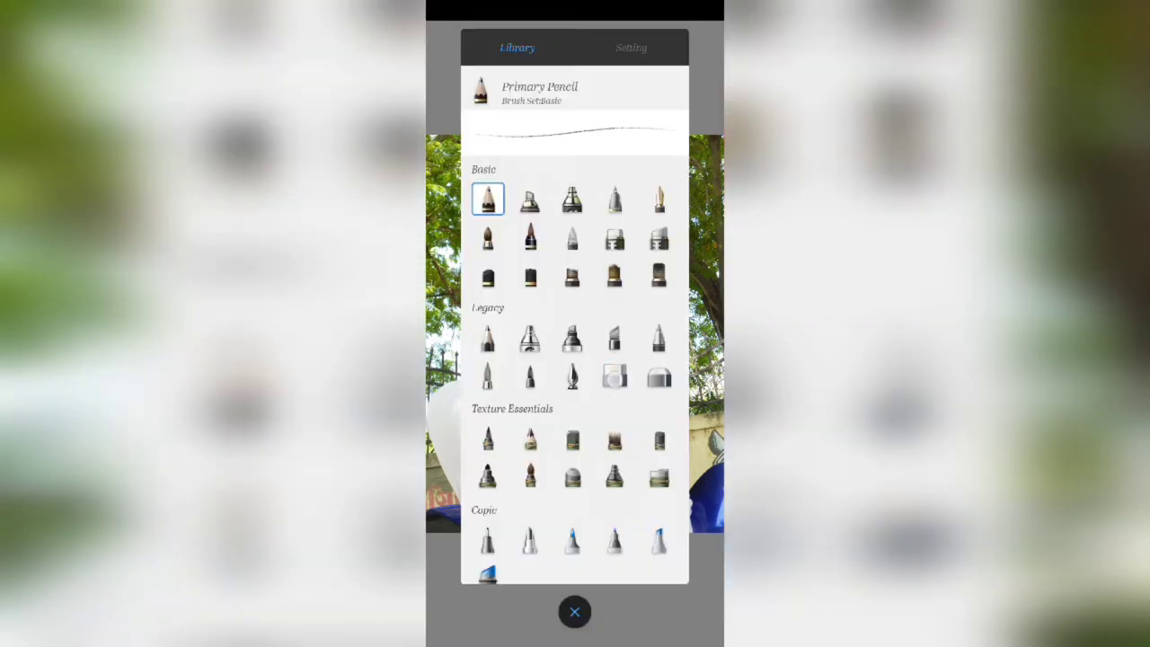
scroll(575, 360, "down", 1)
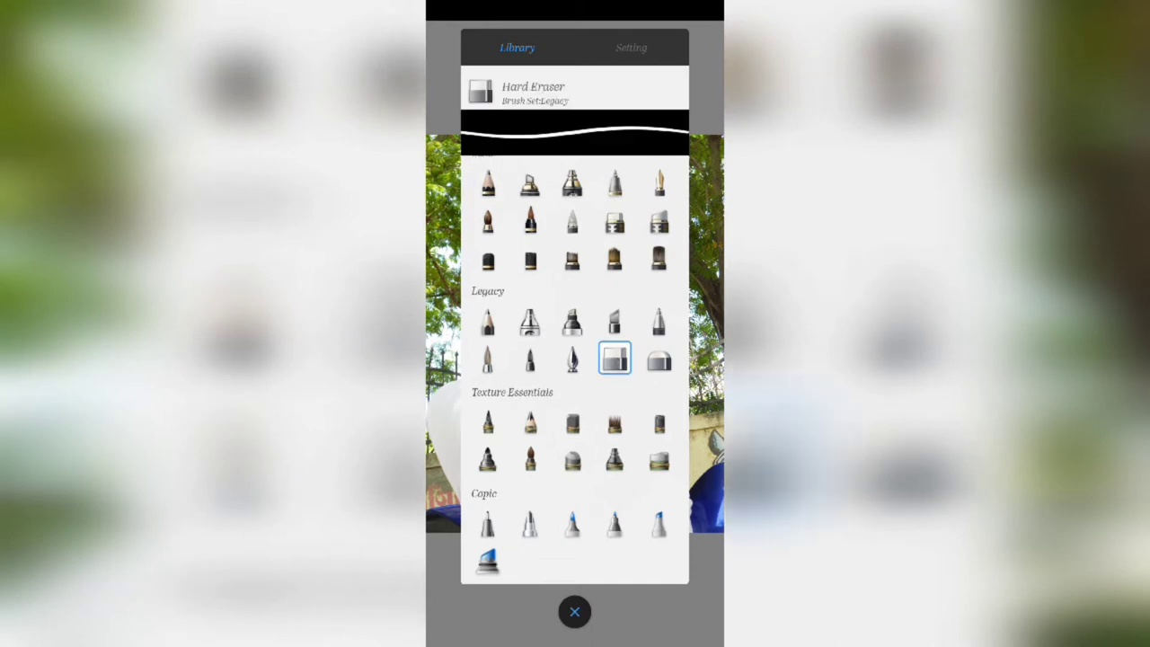
left_click(631, 48)
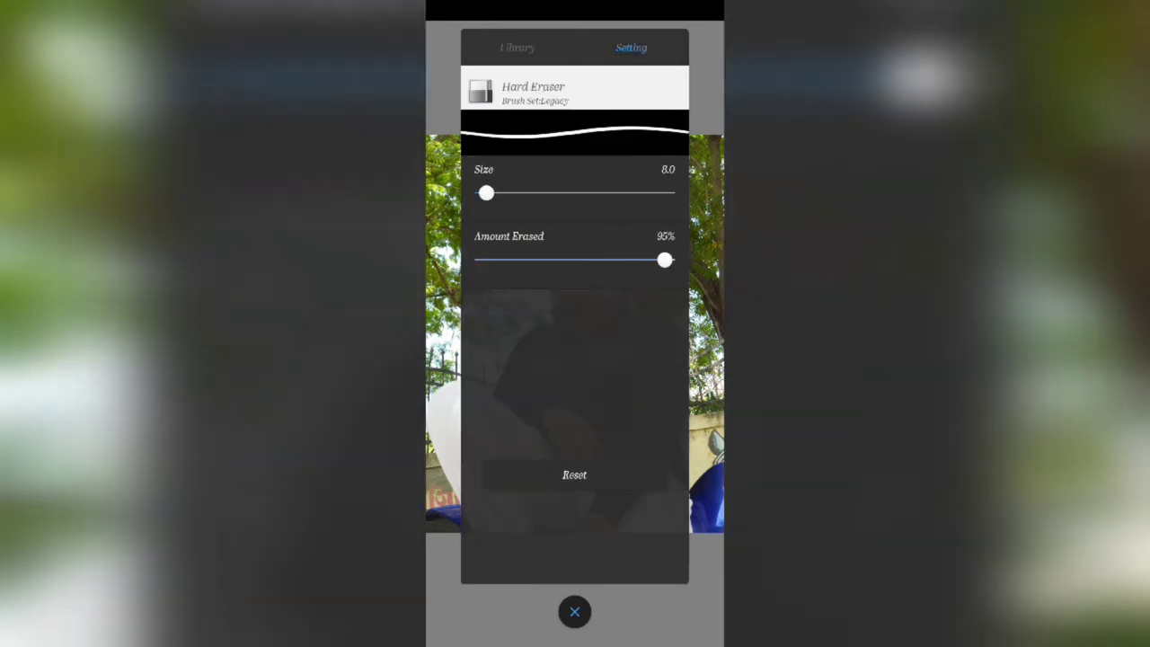
left_click_drag(666, 292, 640, 291)
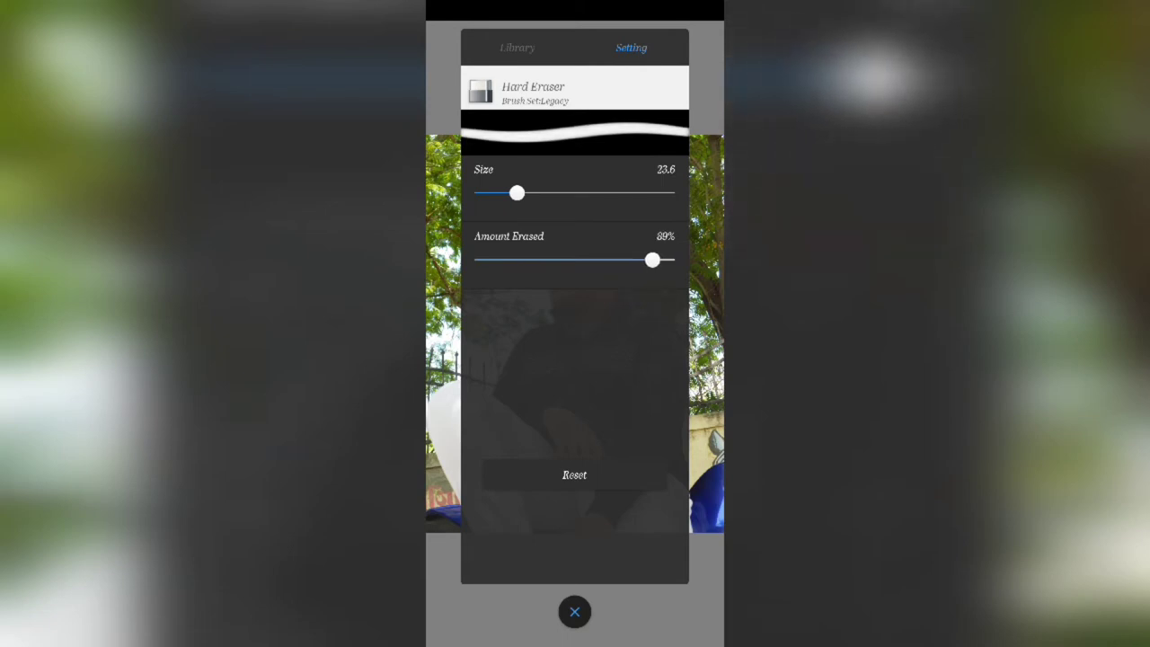
left_click(575, 612)
mouse_move(575, 393)
left_mouse_down()
mouse_move(559, 367)
mouse_move(484, 411)
mouse_move(483, 429)
left_mouse_up()
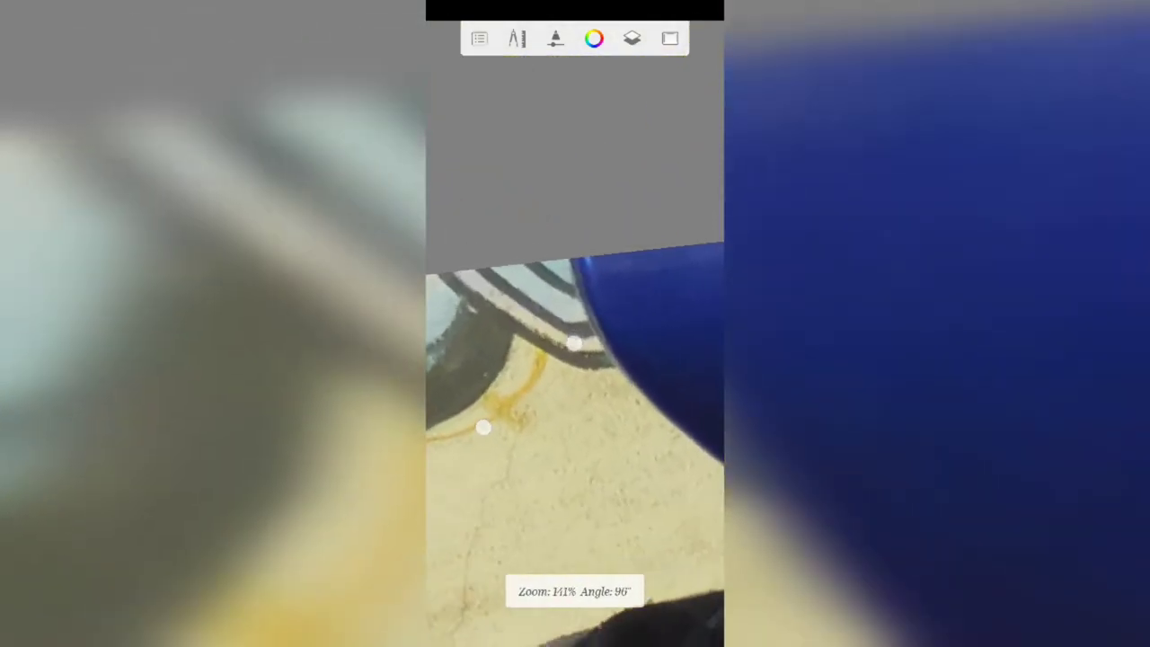
Erase the wall strip beside the dark trouser leg to white.
mouse_move(551, 362)
left_mouse_down()
mouse_move(535, 370)
mouse_move(656, 313)
left_mouse_up()
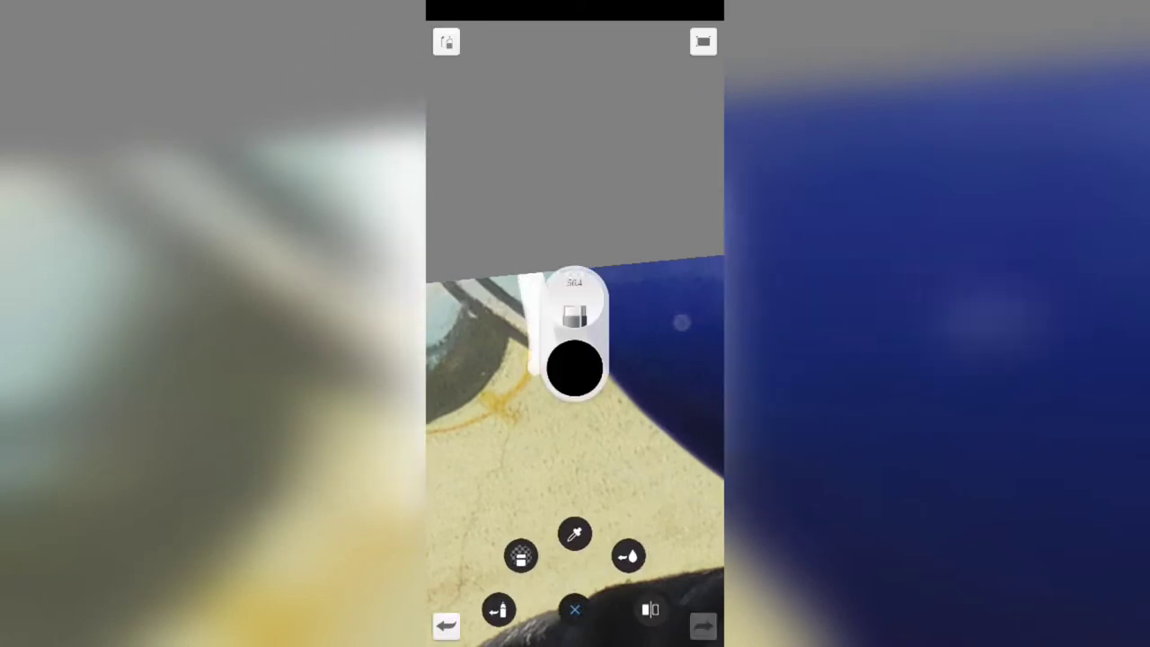
left_click_drag(517, 286, 526, 365)
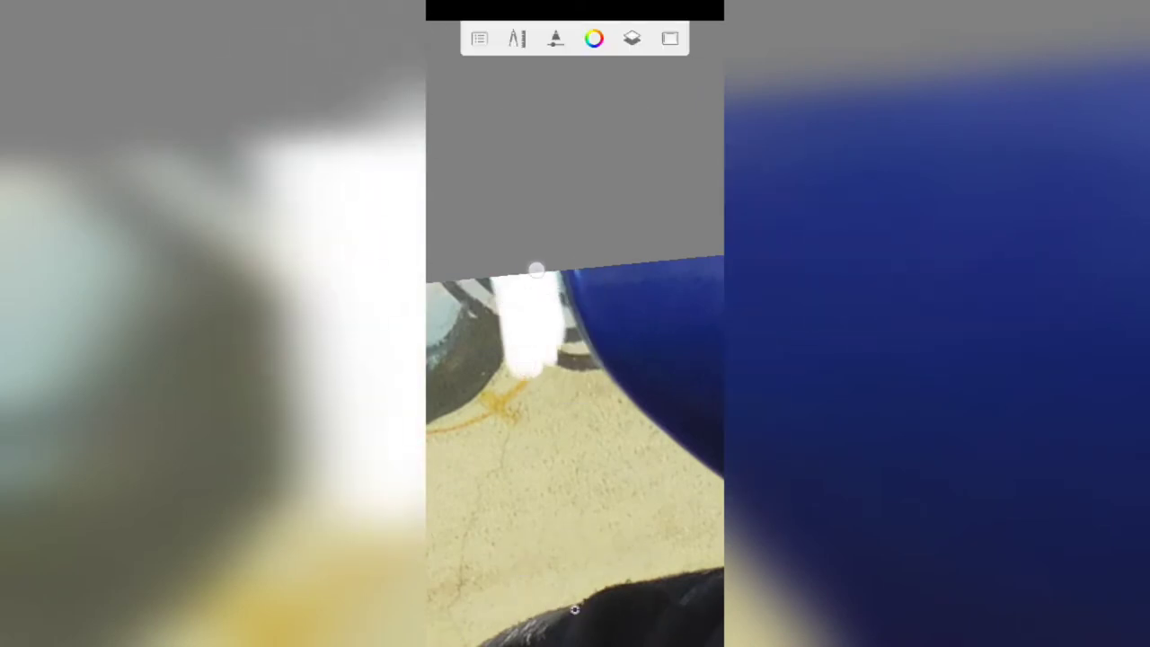
mouse_move(601, 396)
left_mouse_down()
mouse_move(575, 377)
mouse_move(532, 284)
left_mouse_up()
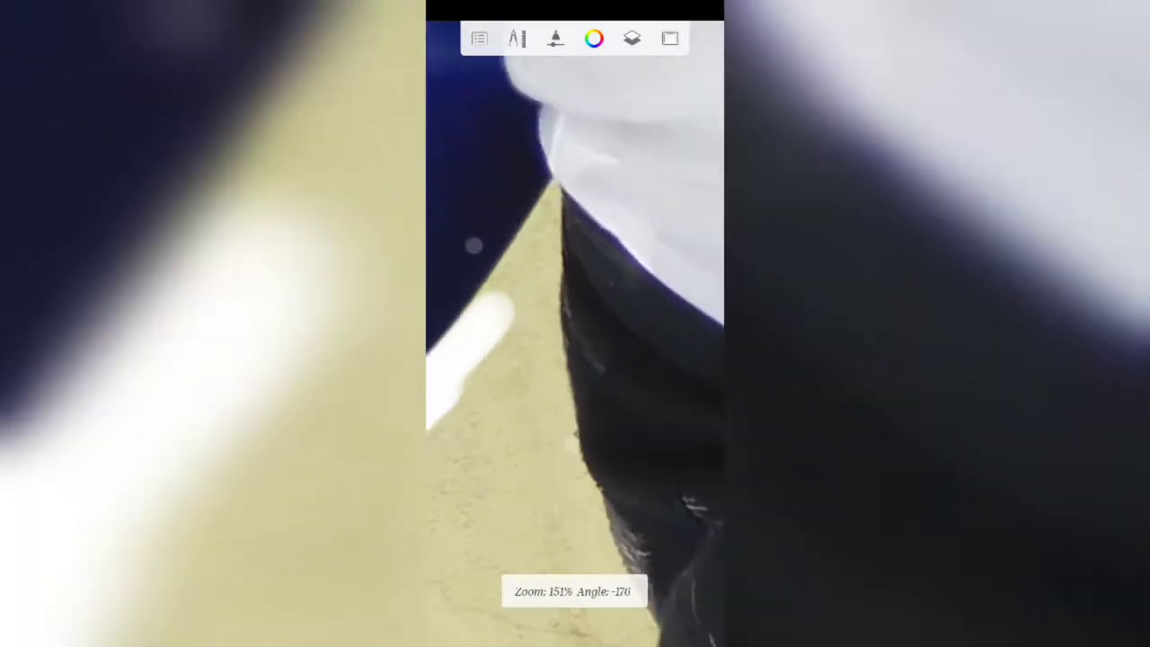
left_click_drag(575, 369, 475, 409)
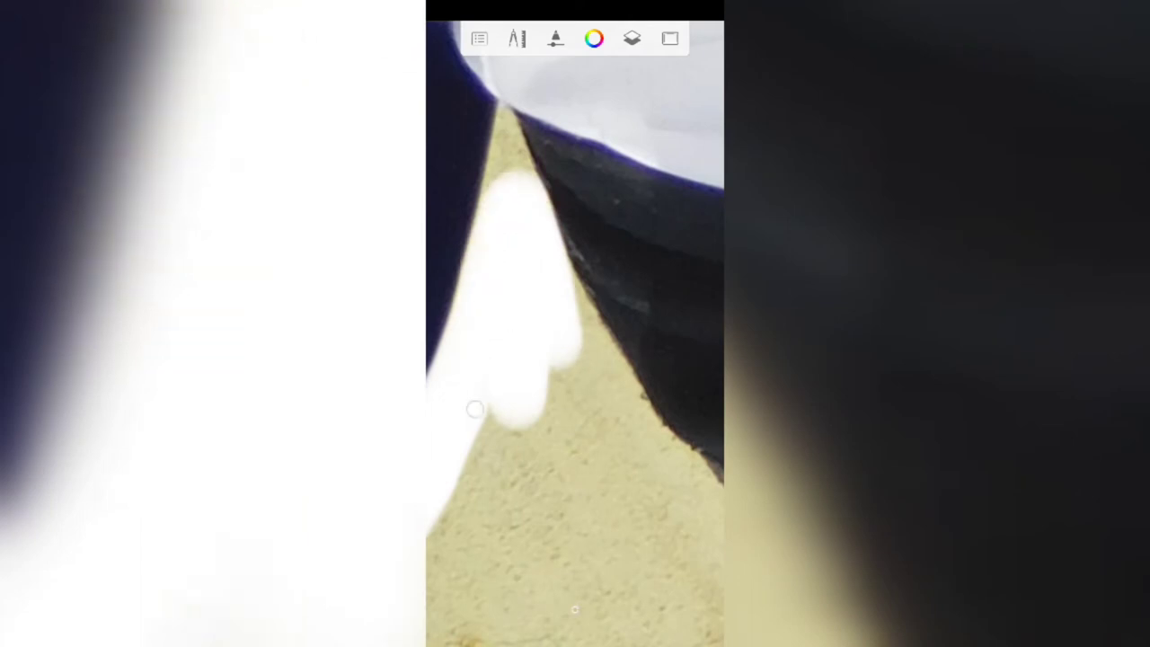
left_click_drag(596, 360, 492, 260)
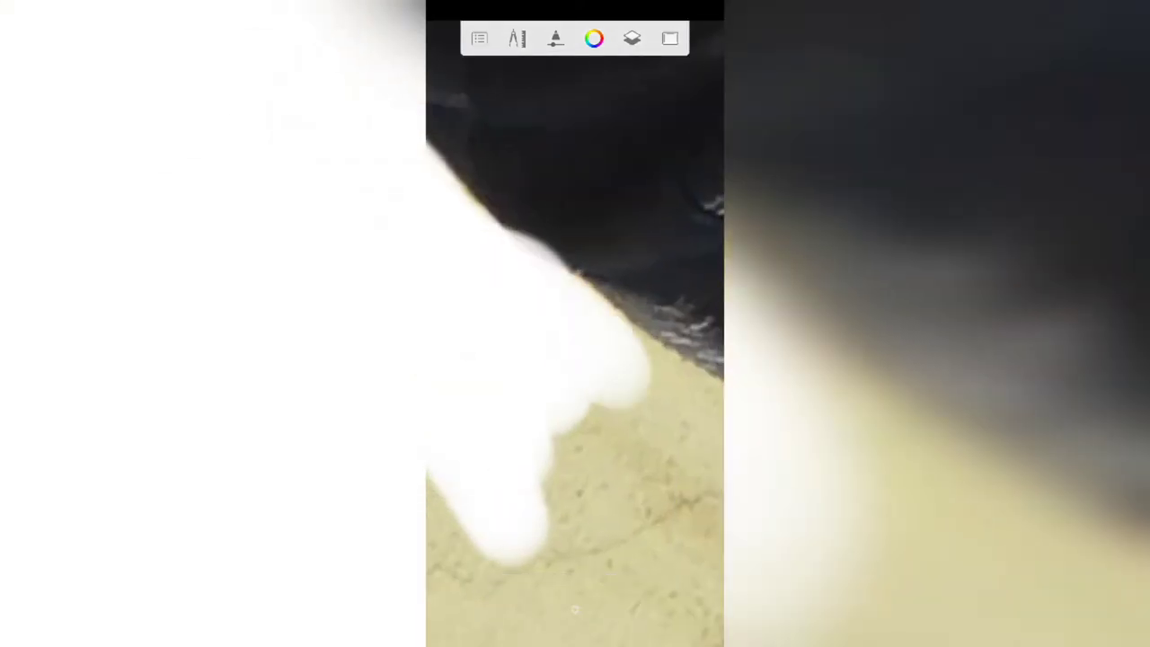
Erase the wall along the jacket edge and sleeve, reducing eraser size to 16.4.
left_click(576, 609)
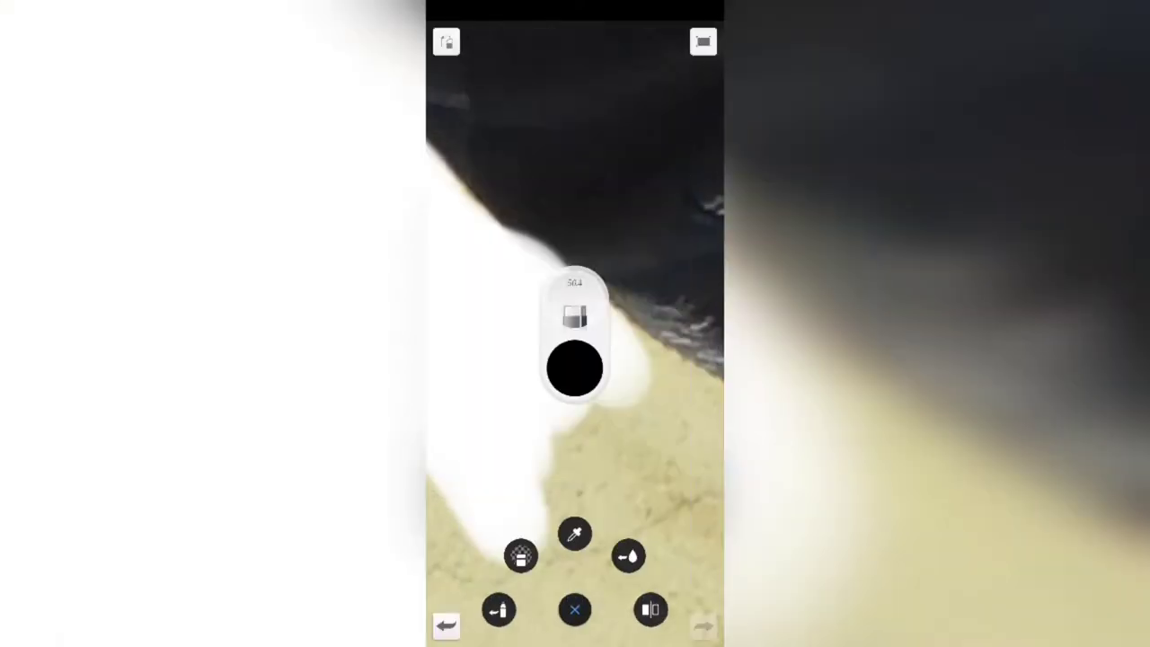
mouse_move(584, 377)
left_mouse_down()
mouse_move(638, 380)
mouse_move(683, 411)
mouse_move(576, 360)
left_mouse_up()
left_click(531, 468)
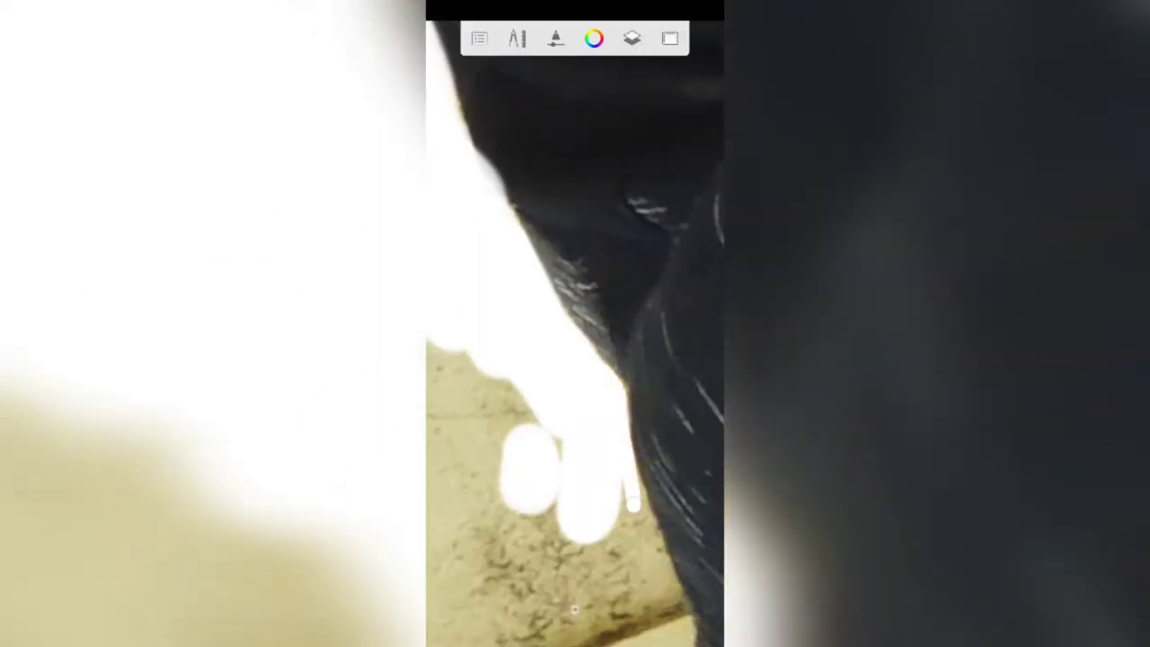
left_click(575, 610)
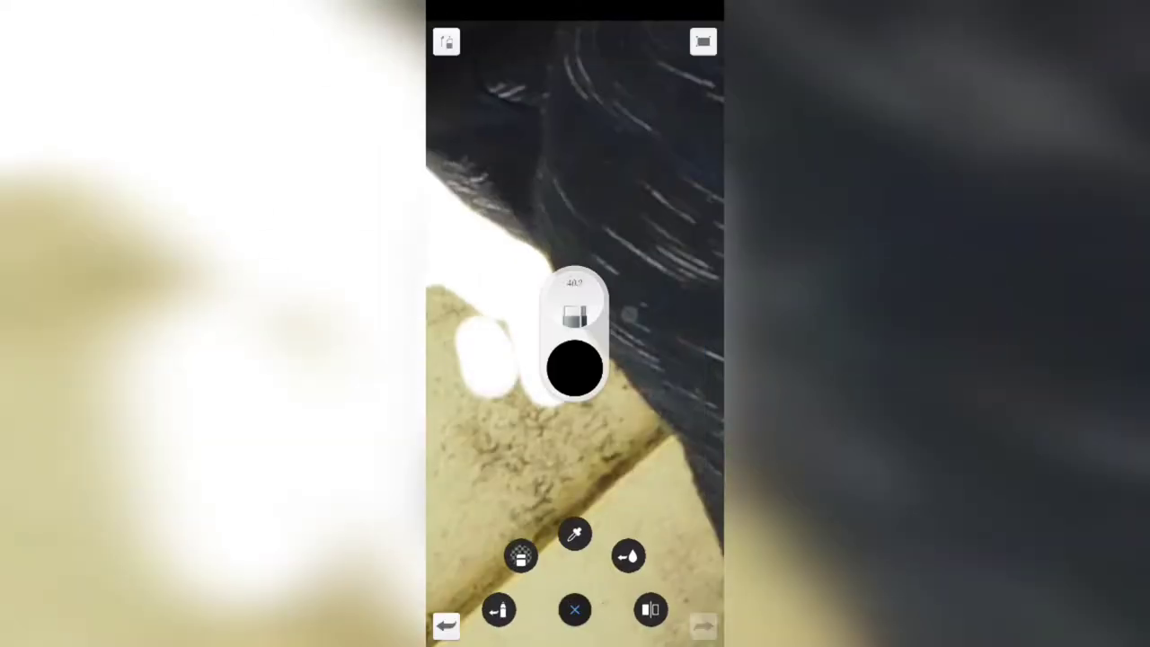
mouse_move(629, 313)
left_mouse_down()
mouse_move(508, 441)
mouse_move(650, 428)
mouse_move(611, 354)
mouse_move(465, 180)
mouse_move(565, 297)
mouse_move(531, 224)
mouse_move(526, 259)
mouse_move(672, 308)
mouse_move(586, 275)
mouse_move(470, 146)
left_mouse_up()
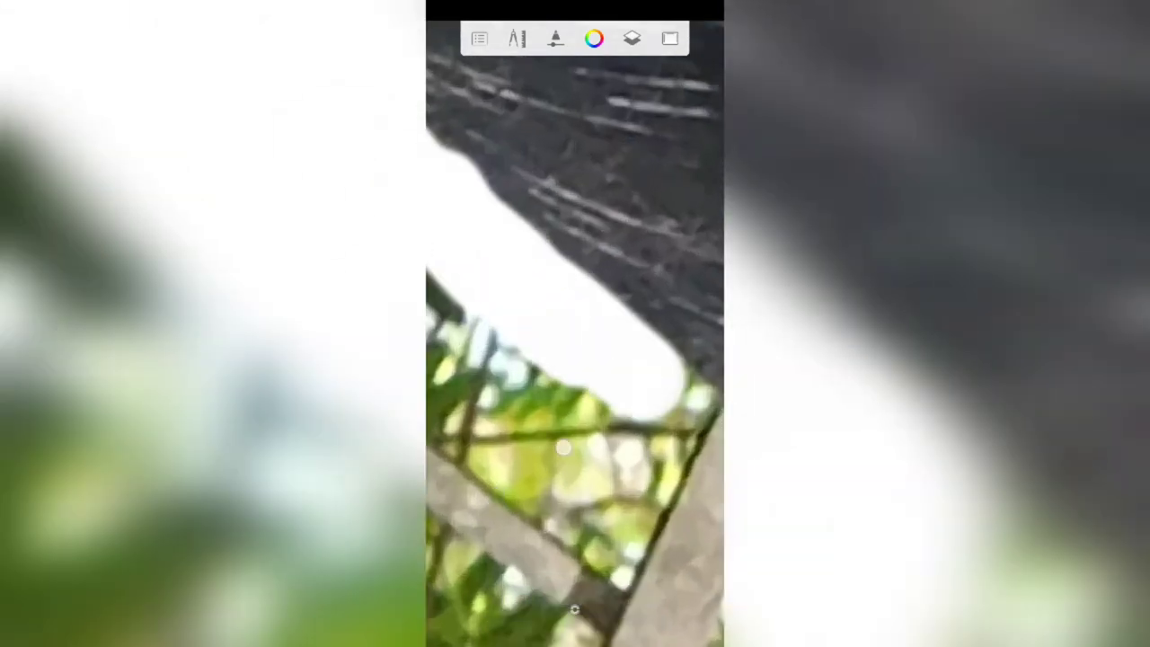
mouse_move(624, 185)
left_mouse_down()
mouse_move(604, 351)
mouse_move(578, 185)
mouse_move(551, 234)
mouse_move(494, 205)
left_mouse_up()
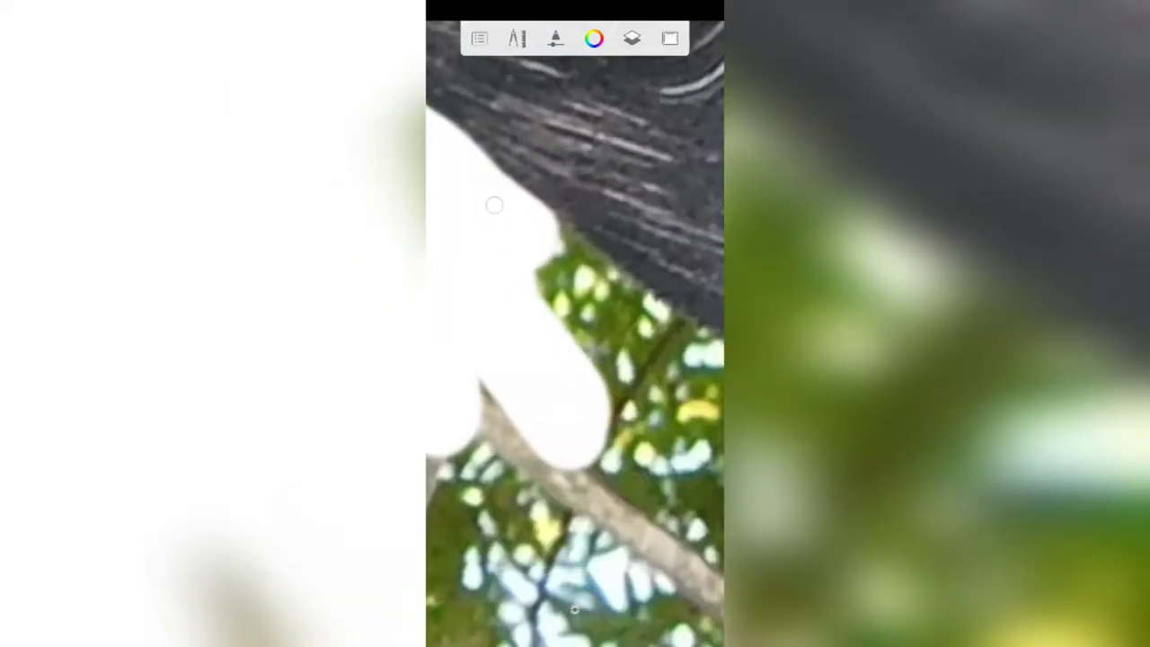
mouse_move(525, 242)
left_mouse_down()
mouse_move(588, 260)
mouse_move(542, 270)
mouse_move(662, 341)
mouse_move(568, 441)
mouse_move(596, 257)
mouse_move(519, 118)
mouse_move(585, 265)
mouse_move(596, 159)
mouse_move(567, 200)
mouse_move(576, 609)
mouse_move(506, 136)
mouse_move(645, 467)
mouse_move(546, 218)
mouse_move(635, 540)
mouse_move(527, 381)
mouse_move(557, 498)
mouse_move(583, 498)
mouse_move(660, 372)
mouse_move(554, 141)
mouse_move(534, 511)
mouse_move(575, 609)
mouse_move(611, 524)
mouse_move(573, 609)
mouse_move(585, 480)
mouse_move(565, 414)
mouse_move(565, 447)
mouse_move(500, 187)
mouse_move(604, 265)
mouse_move(570, 152)
mouse_move(466, 315)
left_mouse_up()
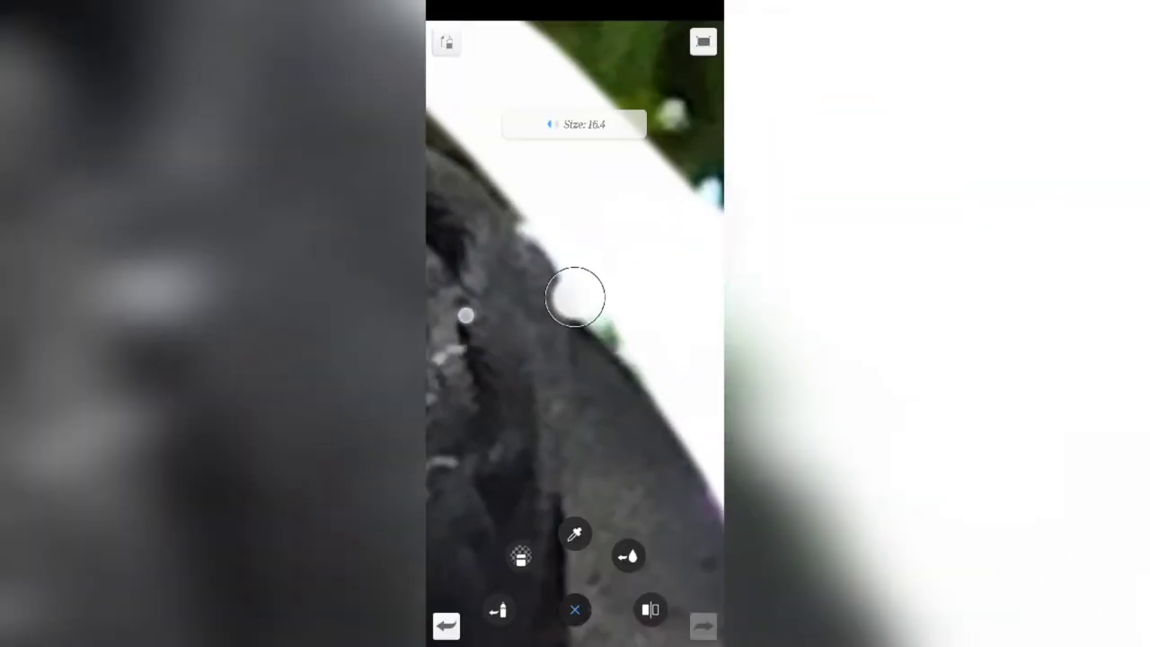
Paint white over the ground strip beside the plants near the hair outline.
mouse_move(581, 279)
left_mouse_down()
mouse_move(686, 333)
mouse_move(558, 239)
mouse_move(535, 188)
mouse_move(545, 188)
mouse_move(620, 267)
mouse_move(506, 283)
mouse_move(522, 305)
left_mouse_up()
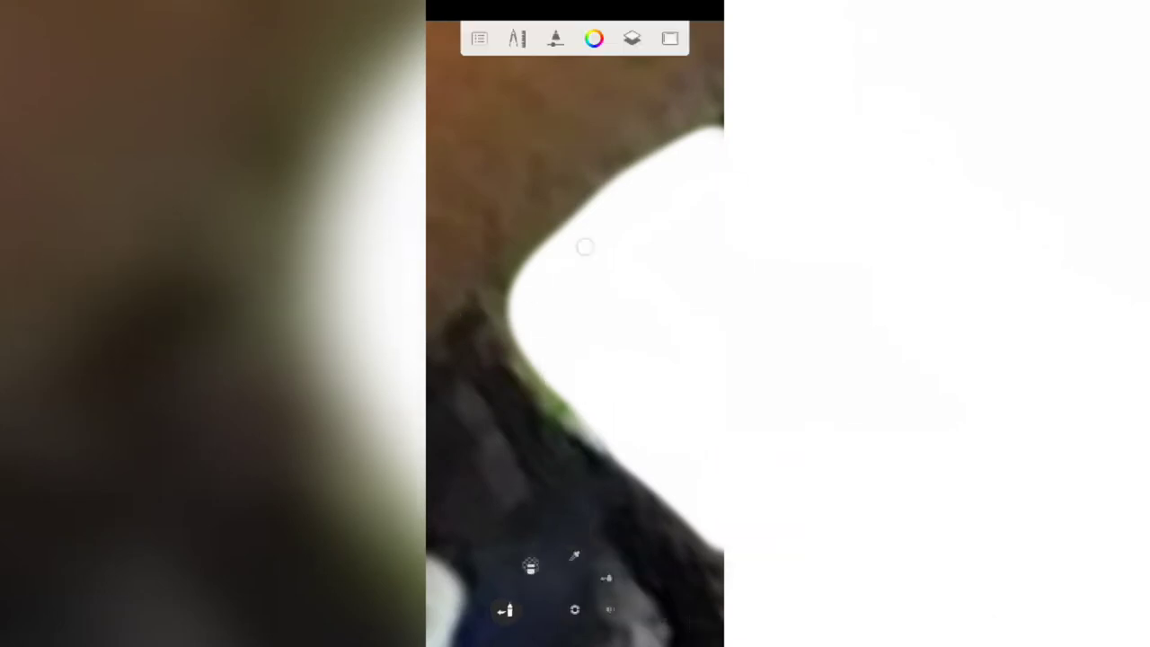
left_click_drag(584, 247, 513, 298)
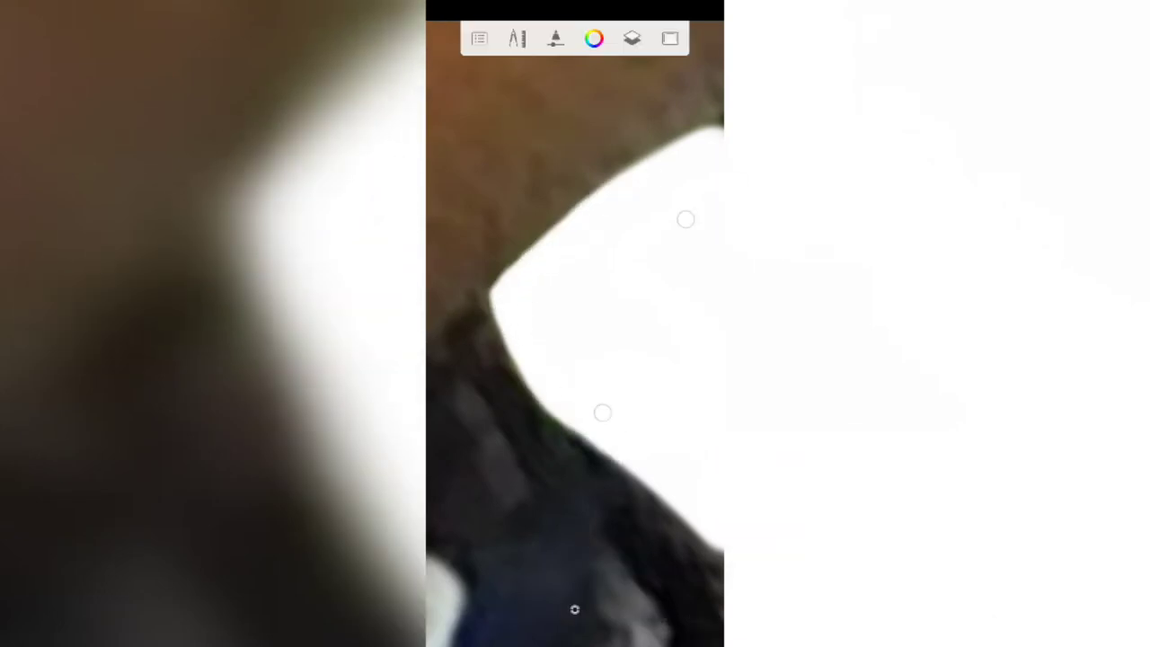
left_click_drag(602, 413, 601, 298)
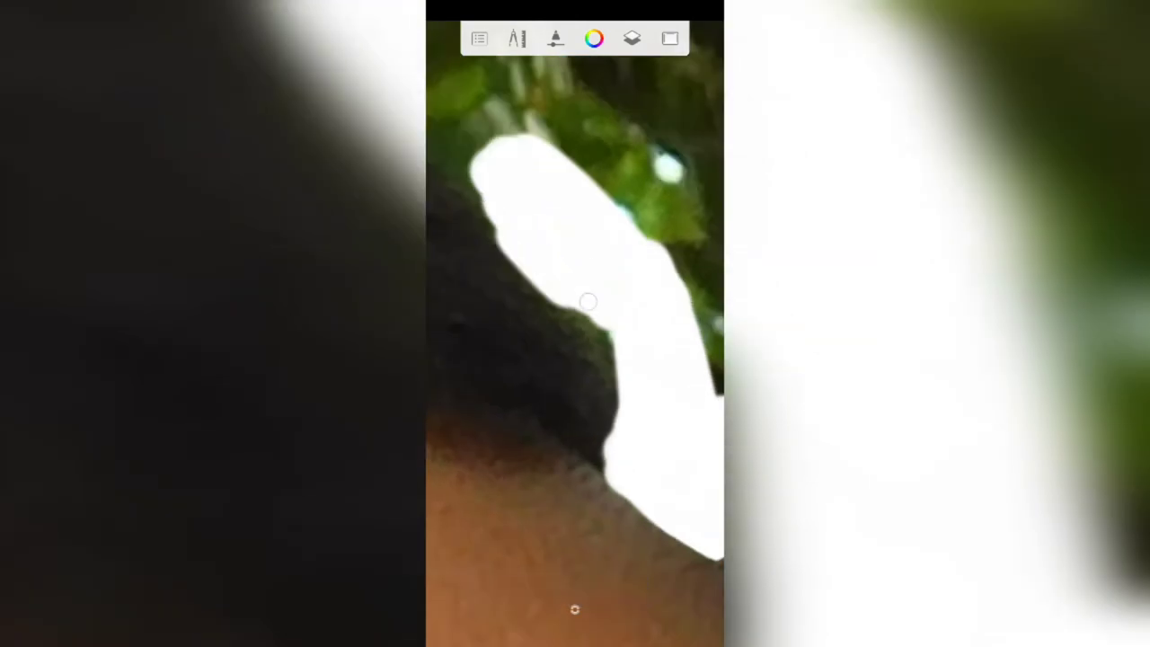
mouse_move(591, 300)
left_mouse_down()
mouse_move(642, 291)
mouse_move(593, 290)
mouse_move(554, 214)
left_mouse_up()
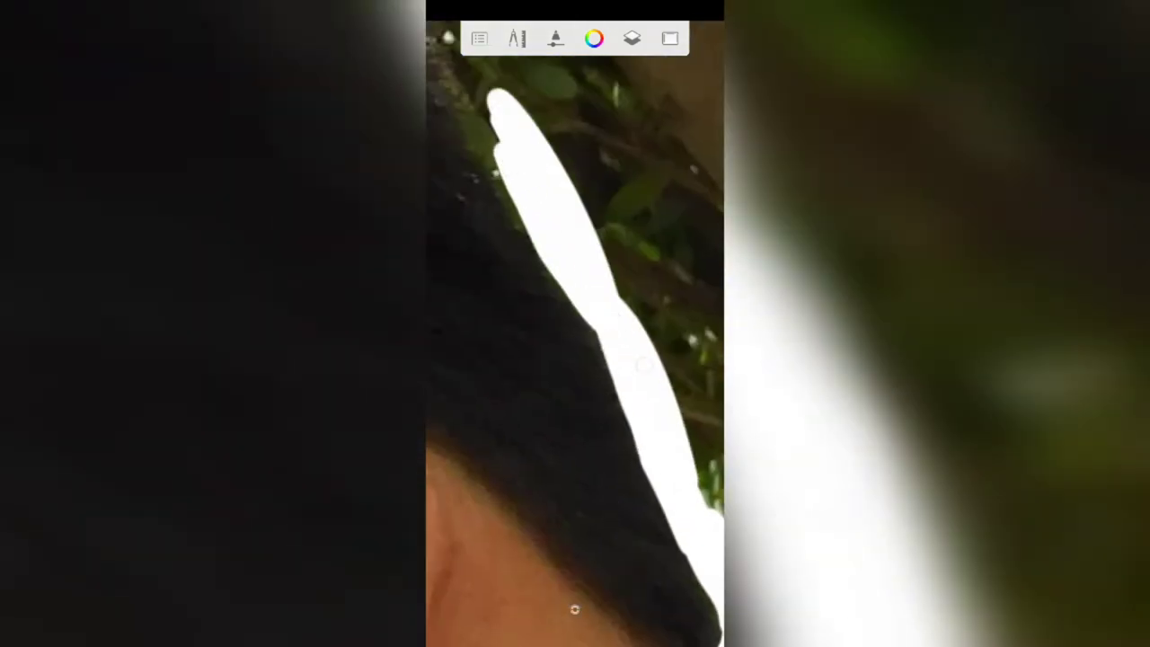
left_click_drag(642, 363, 559, 162)
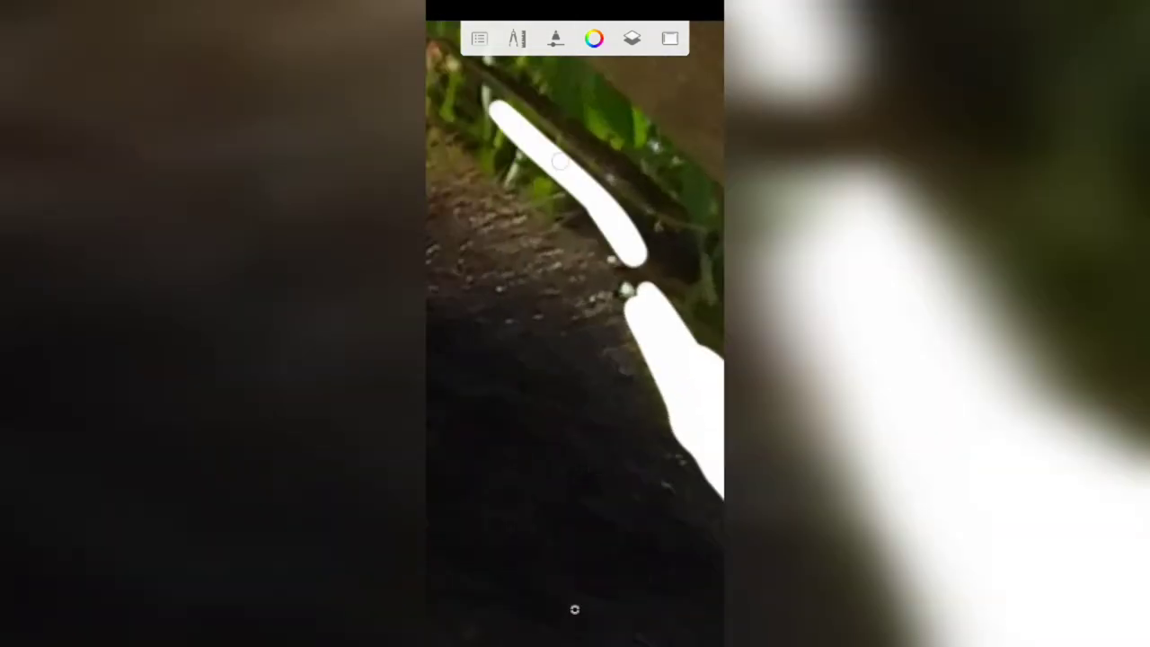
left_click_drag(645, 327, 591, 405)
mouse_move(549, 123)
left_mouse_down()
mouse_move(616, 296)
mouse_move(616, 180)
mouse_move(575, 378)
mouse_move(532, 511)
mouse_move(597, 422)
left_mouse_up()
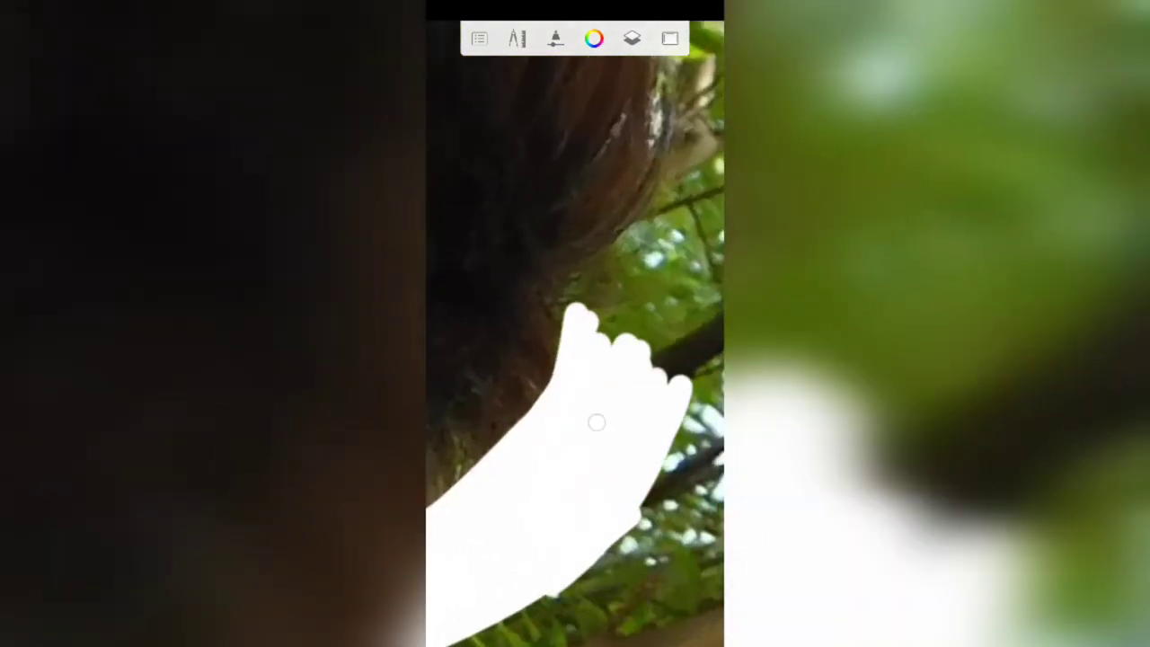
Set the brush size to 11.5 and work along the hair, chin and jacket.
mouse_move(597, 265)
left_mouse_down()
mouse_move(633, 305)
mouse_move(659, 412)
mouse_move(557, 437)
left_mouse_up()
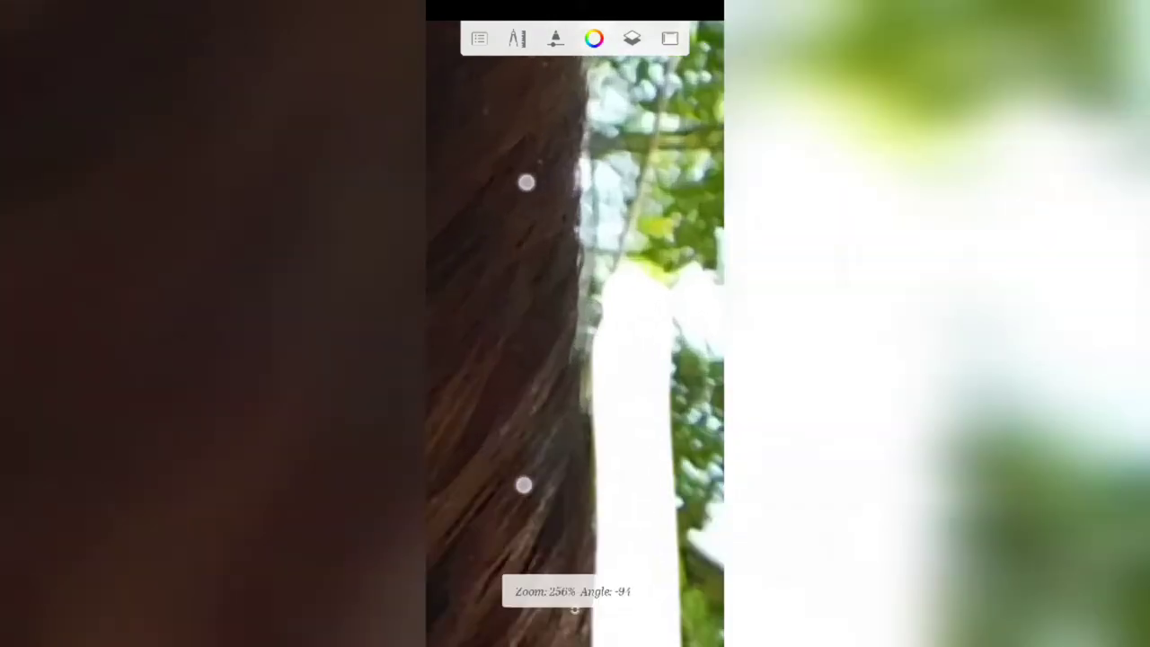
mouse_move(524, 485)
left_mouse_down()
mouse_move(565, 461)
mouse_move(542, 438)
mouse_move(557, 296)
mouse_move(575, 593)
mouse_move(558, 360)
mouse_move(576, 342)
left_mouse_up()
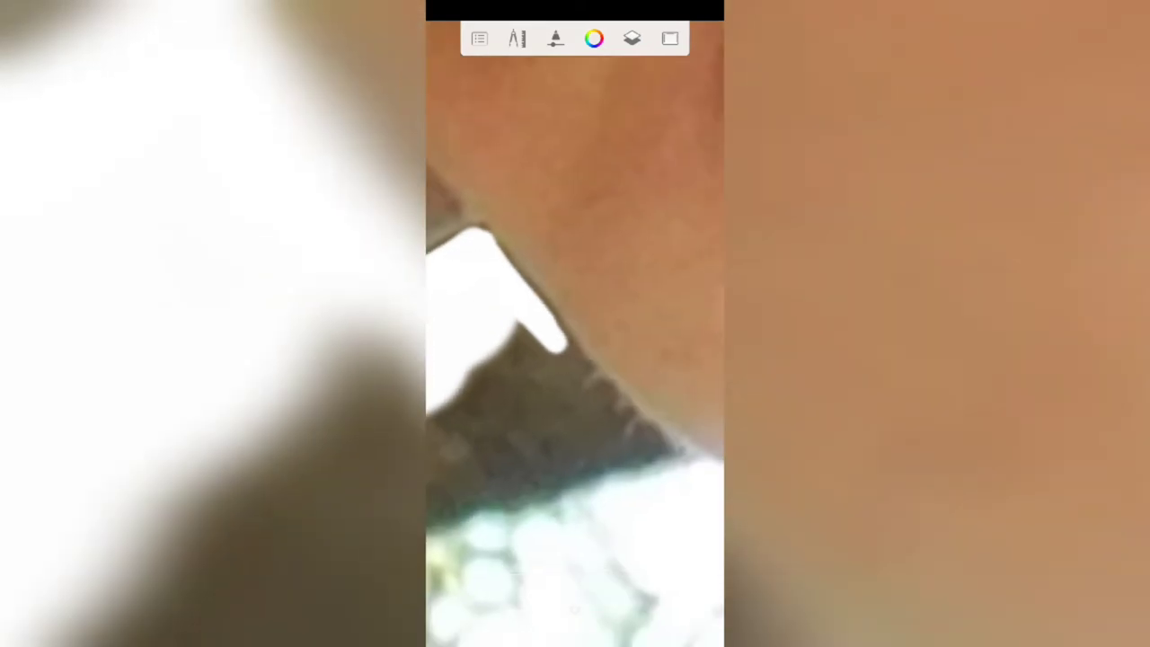
left_click_drag(611, 237, 607, 317)
mouse_move(513, 321)
left_mouse_down()
mouse_move(471, 297)
mouse_move(543, 375)
mouse_move(511, 326)
left_mouse_up()
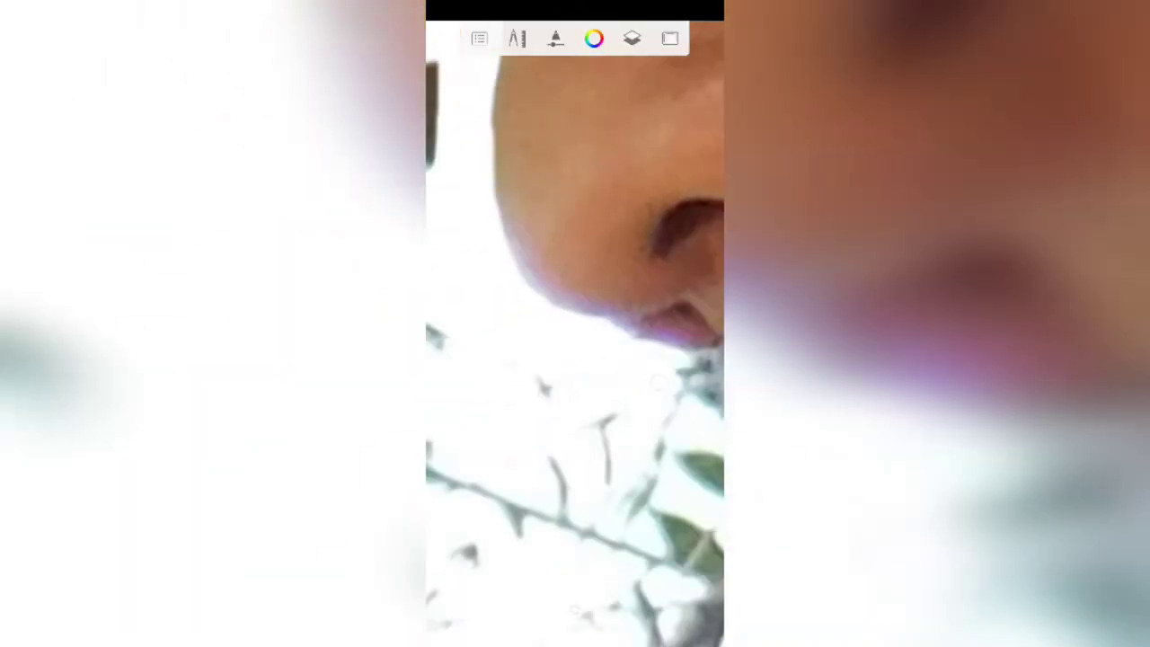
mouse_move(658, 382)
left_mouse_down()
mouse_move(501, 296)
mouse_move(573, 351)
mouse_move(492, 284)
mouse_move(539, 362)
left_mouse_up()
mouse_move(601, 388)
left_mouse_down()
mouse_move(552, 368)
mouse_move(604, 274)
mouse_move(670, 429)
left_mouse_up()
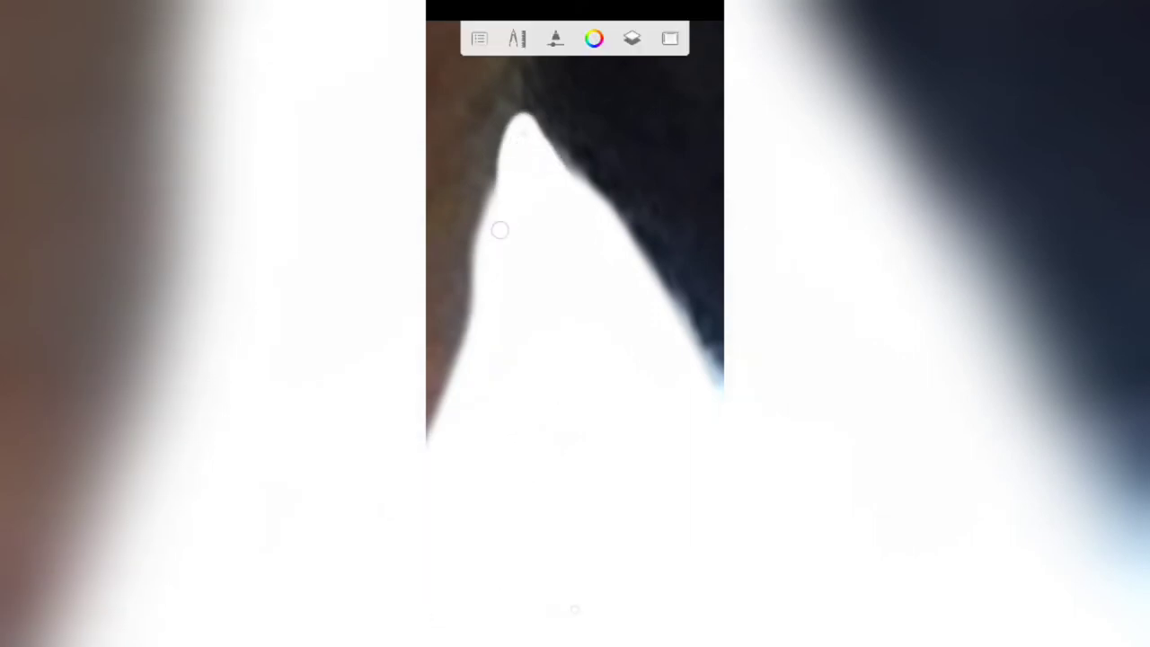
mouse_move(500, 230)
left_mouse_down()
mouse_move(535, 397)
mouse_move(587, 286)
mouse_move(608, 339)
mouse_move(508, 331)
mouse_move(530, 382)
mouse_move(600, 426)
mouse_move(488, 297)
mouse_move(556, 383)
mouse_move(523, 383)
left_mouse_up()
Paint large white areas over the trees beside the jacket.
mouse_move(568, 442)
left_mouse_down()
mouse_move(528, 360)
mouse_move(572, 297)
mouse_move(575, 332)
mouse_move(501, 365)
mouse_move(573, 315)
mouse_move(509, 240)
mouse_move(614, 457)
mouse_move(483, 257)
mouse_move(445, 336)
left_mouse_up()
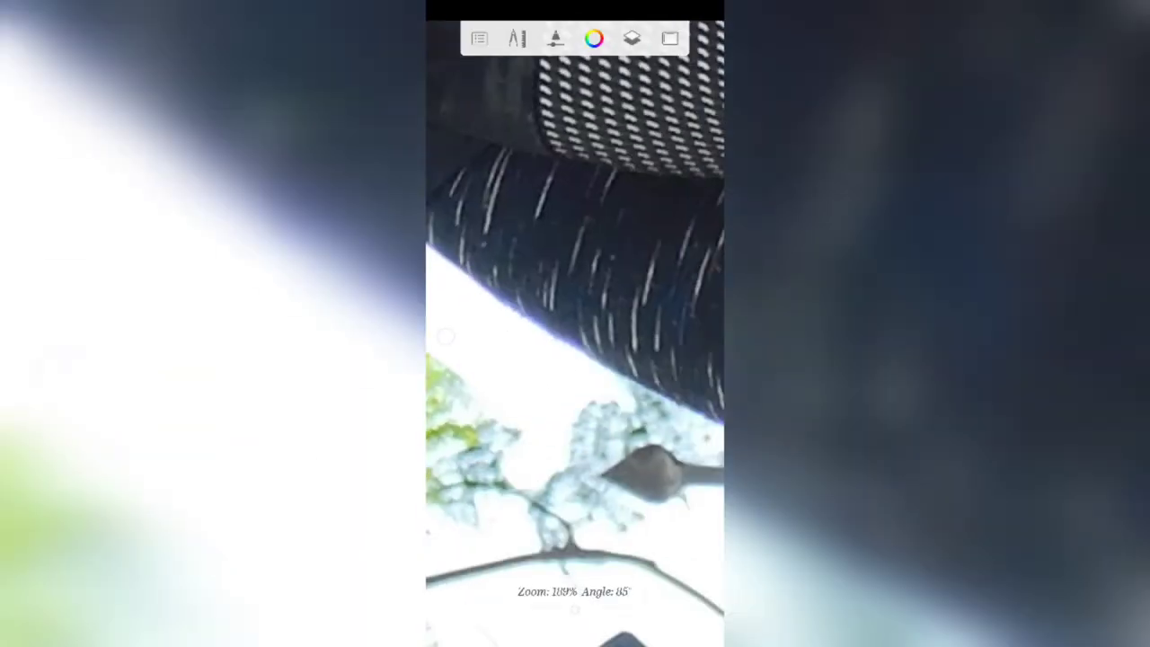
mouse_move(607, 393)
left_mouse_down()
mouse_move(490, 282)
mouse_move(526, 381)
left_mouse_up()
mouse_move(588, 322)
left_mouse_down()
mouse_move(605, 362)
mouse_move(599, 342)
mouse_move(534, 311)
mouse_move(513, 253)
mouse_move(454, 266)
mouse_move(527, 314)
mouse_move(599, 397)
mouse_move(549, 454)
mouse_move(478, 395)
mouse_move(580, 381)
mouse_move(634, 455)
left_mouse_up()
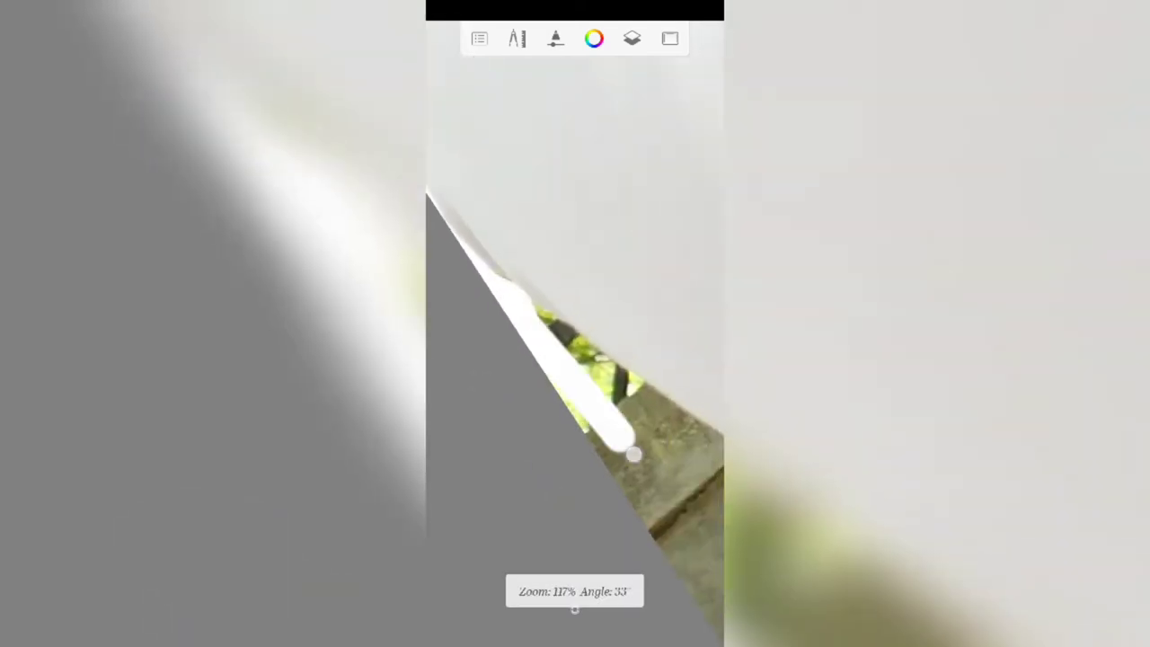
mouse_move(572, 346)
left_mouse_down()
mouse_move(462, 434)
mouse_move(557, 313)
mouse_move(465, 419)
mouse_move(585, 307)
mouse_move(551, 306)
mouse_move(557, 196)
left_mouse_up()
mouse_move(462, 497)
left_mouse_down()
mouse_move(537, 341)
mouse_move(503, 179)
left_mouse_up()
left_click_drag(660, 233, 616, 342)
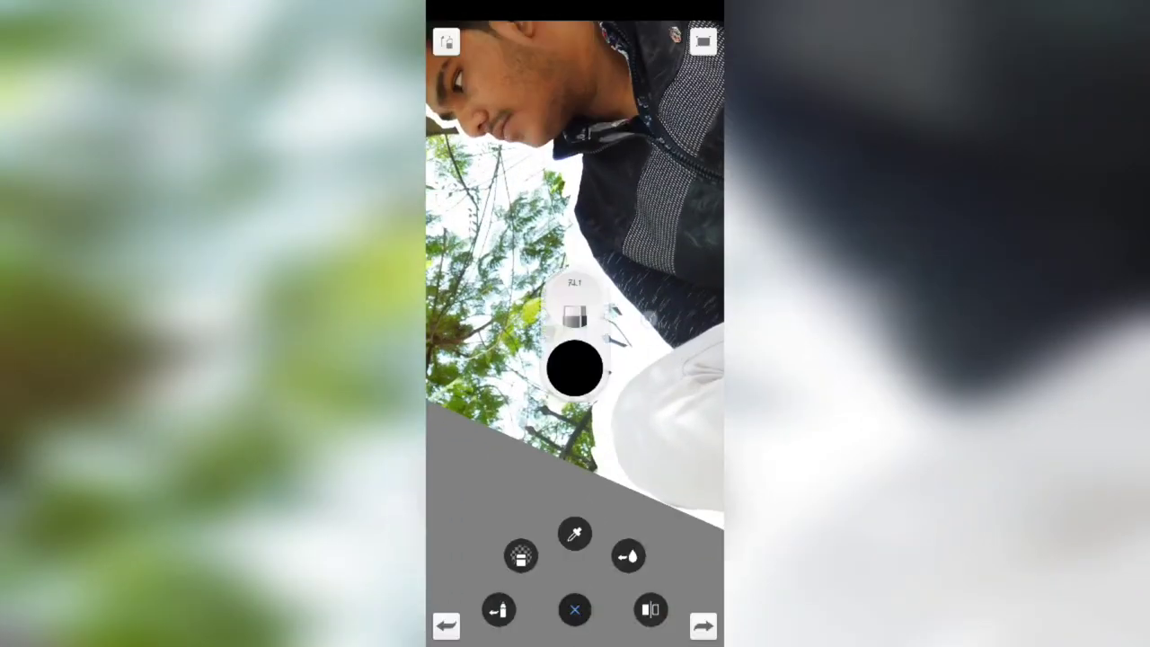
left_click_drag(530, 396, 574, 279)
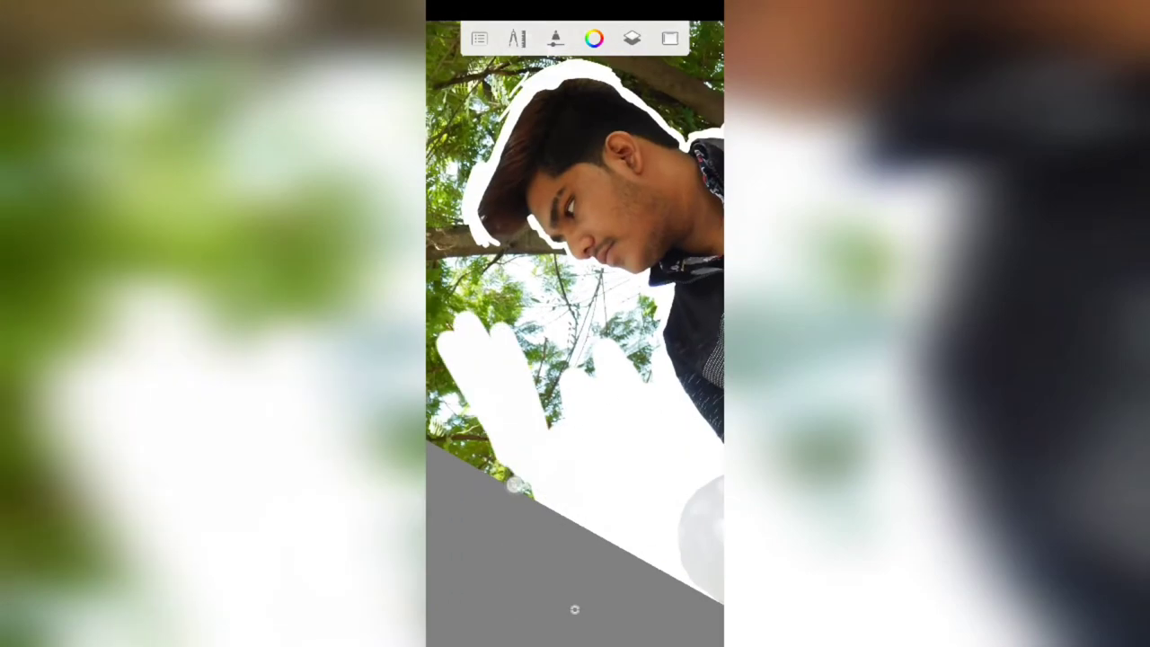
left_click_drag(543, 450, 664, 286)
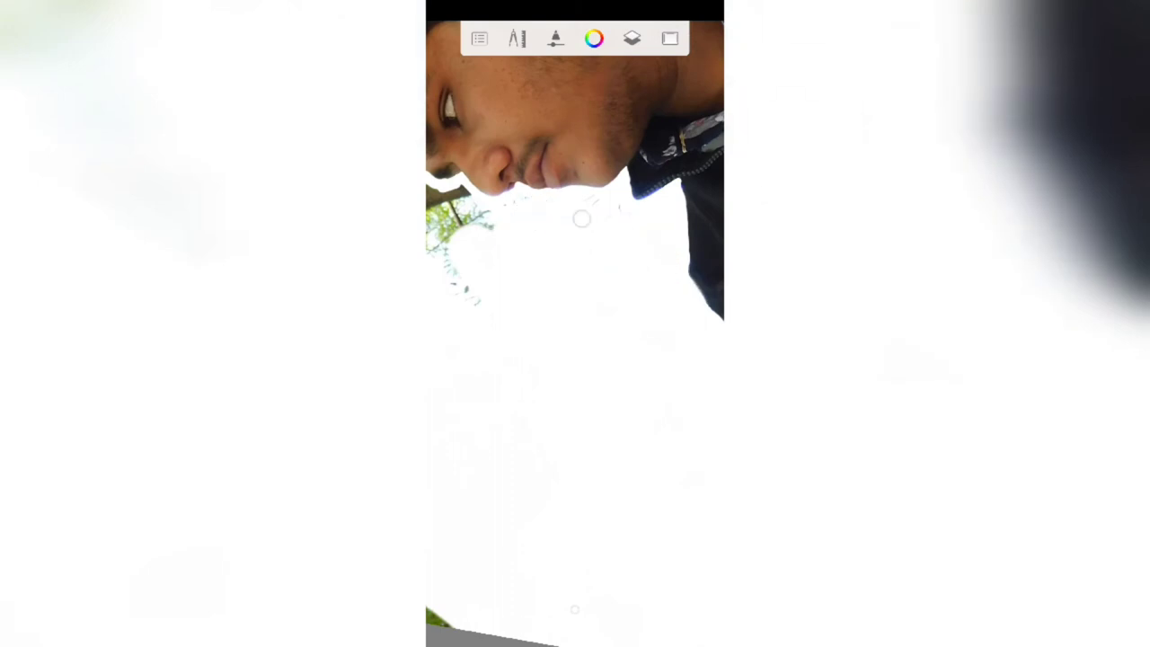
Whiten the remaining tree area next to the jacket.
left_click_drag(510, 229, 579, 259)
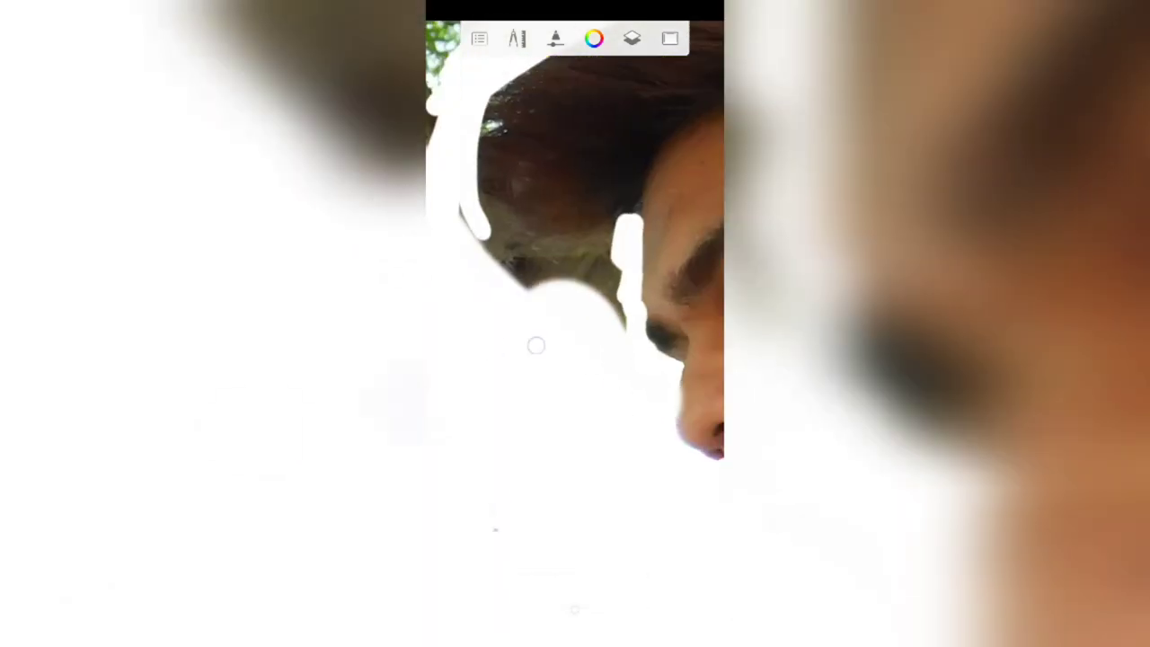
left_click(536, 345)
left_click(496, 304)
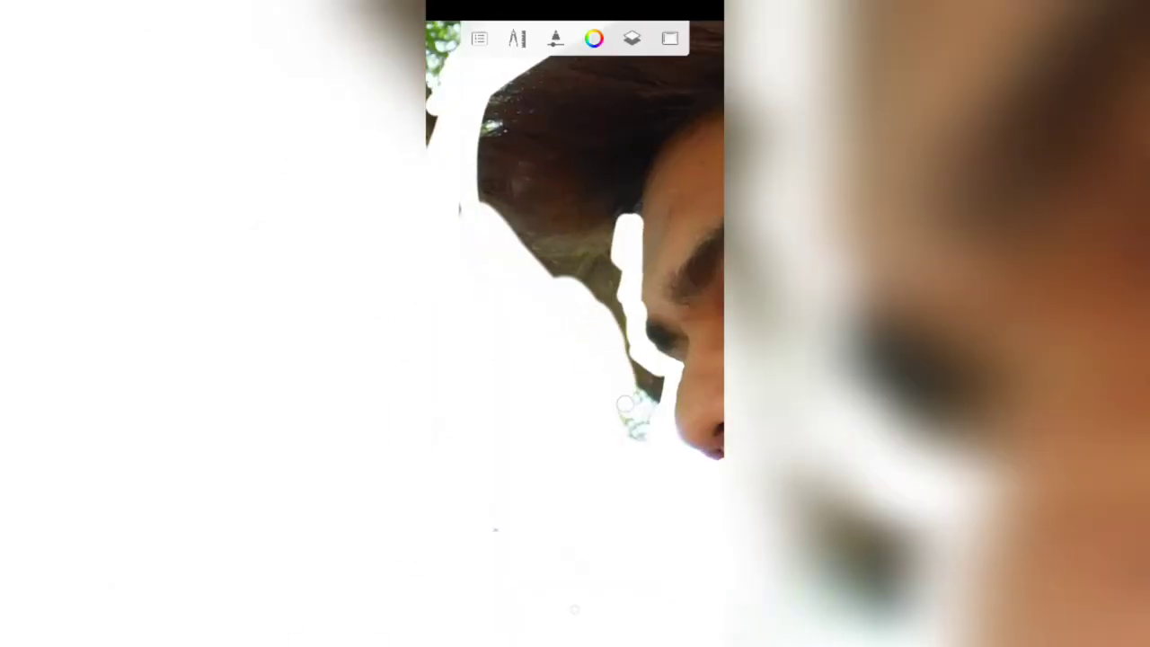
mouse_move(578, 403)
left_mouse_down()
mouse_move(626, 332)
mouse_move(537, 182)
left_mouse_up()
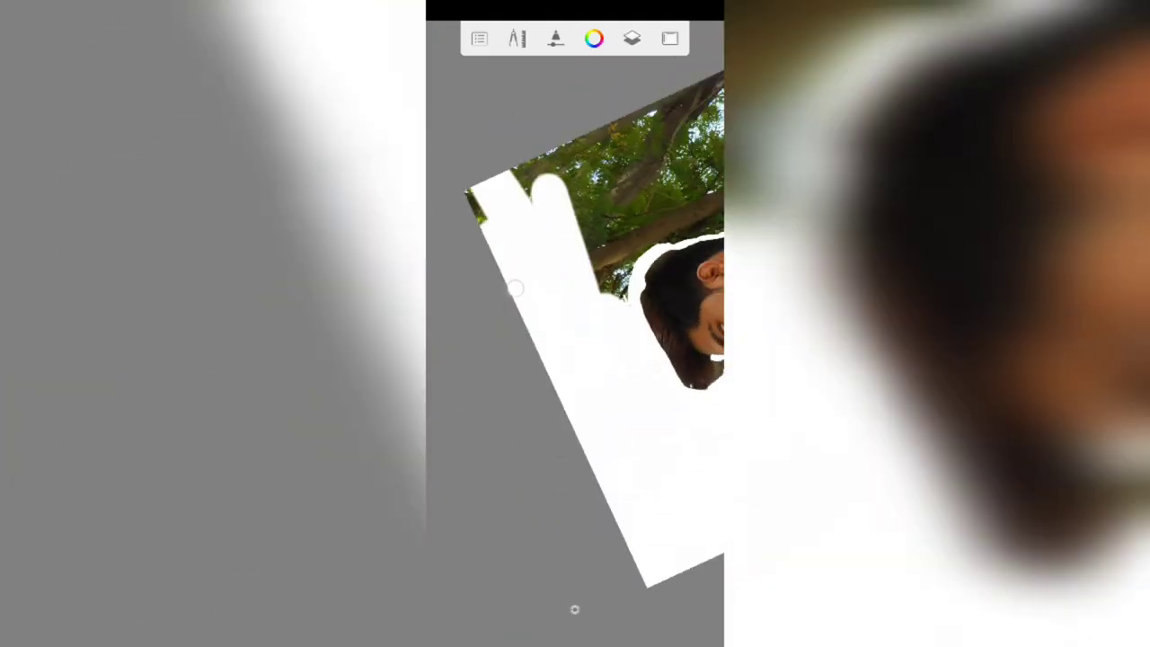
mouse_move(537, 182)
left_mouse_down()
mouse_move(539, 295)
mouse_move(500, 216)
left_mouse_up()
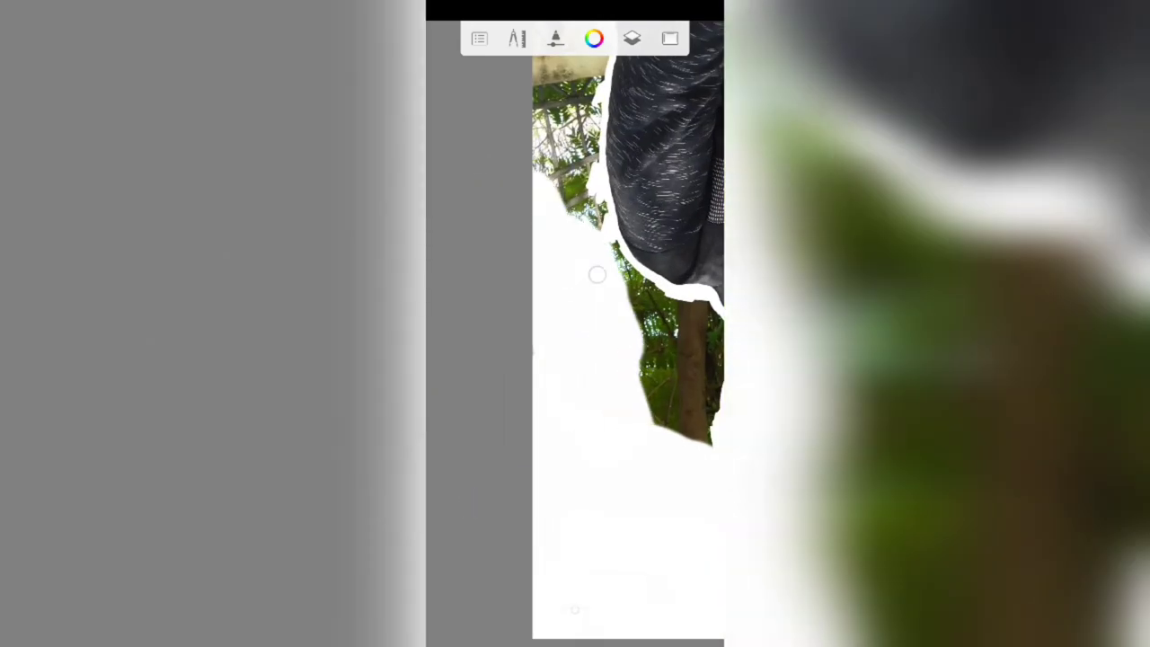
mouse_move(596, 269)
left_mouse_down()
mouse_move(611, 288)
mouse_move(597, 272)
mouse_move(626, 254)
left_mouse_up()
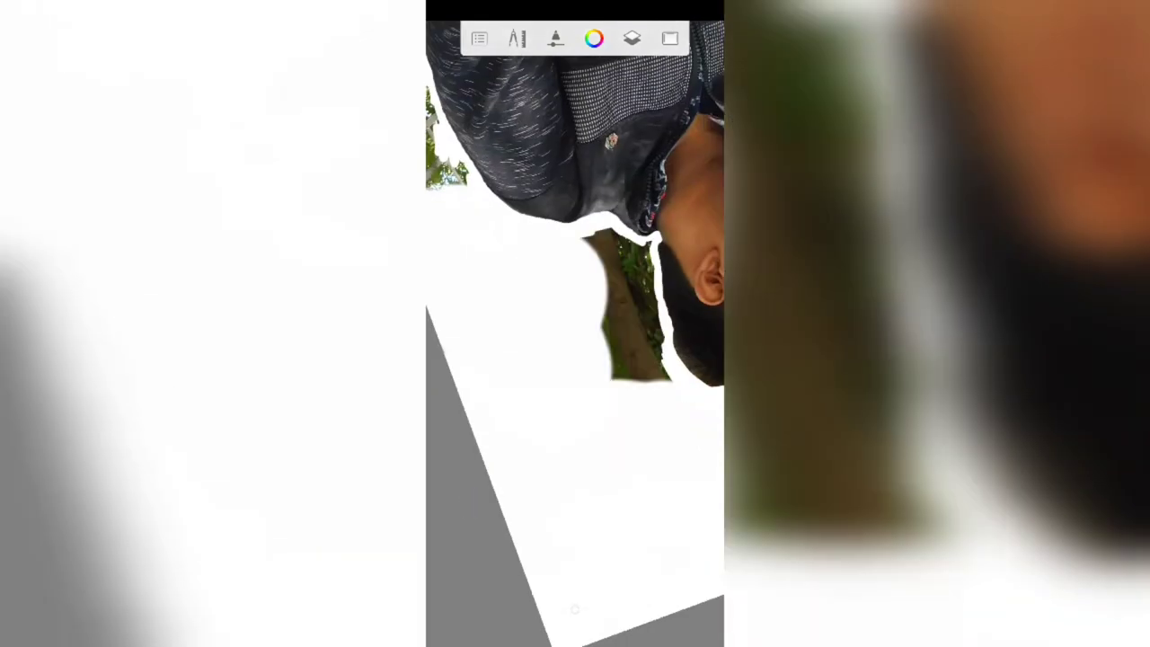
left_click_drag(617, 372, 554, 260)
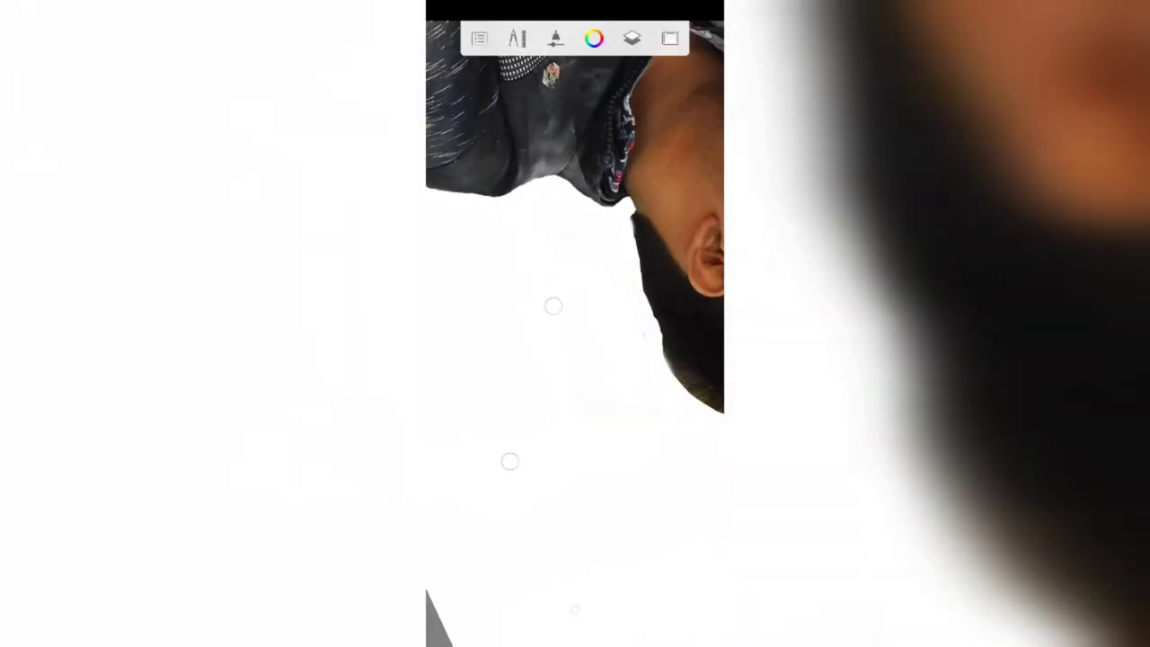
Whiten the background around the face and hair edge.
left_click_drag(553, 306, 502, 256)
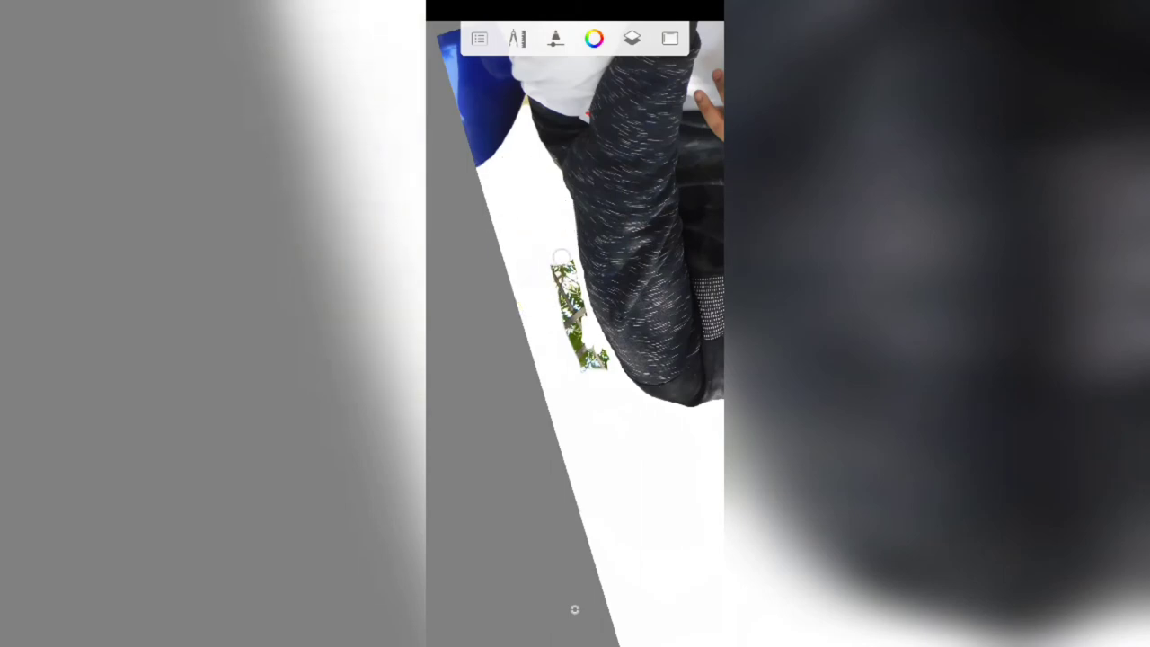
mouse_move(606, 394)
left_mouse_down()
mouse_move(529, 342)
mouse_move(567, 199)
left_mouse_up()
left_click(570, 295)
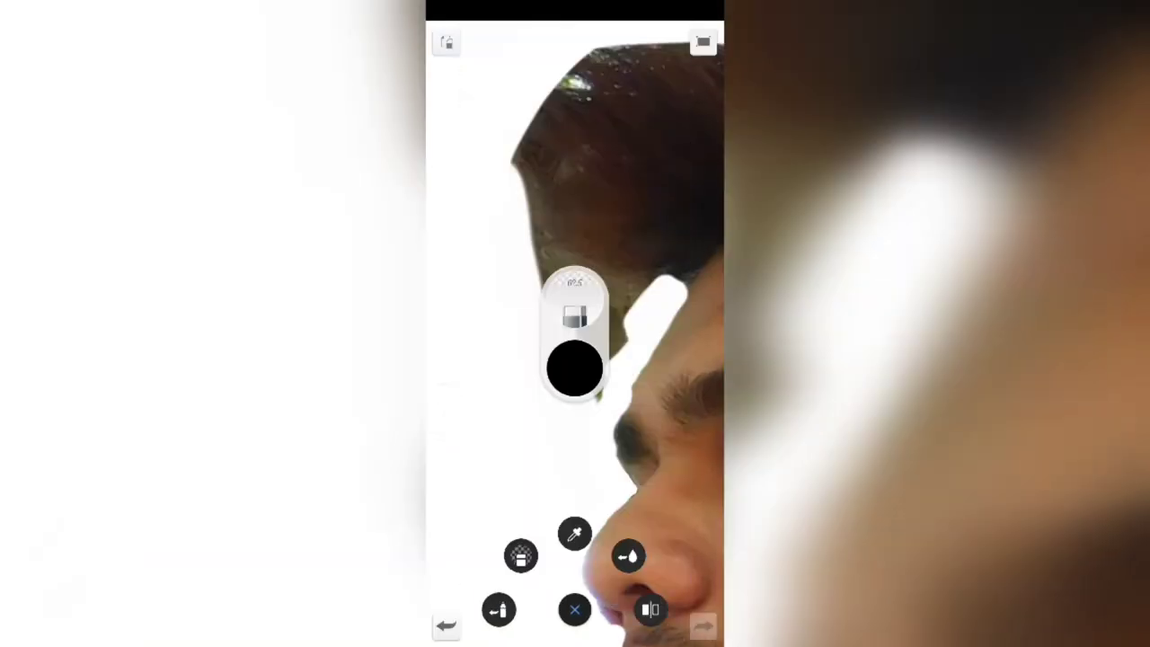
mouse_move(576, 367)
left_mouse_down()
mouse_move(585, 462)
mouse_move(593, 360)
mouse_move(620, 315)
left_mouse_up()
mouse_move(539, 359)
left_mouse_down()
mouse_move(474, 265)
mouse_move(516, 168)
left_mouse_up()
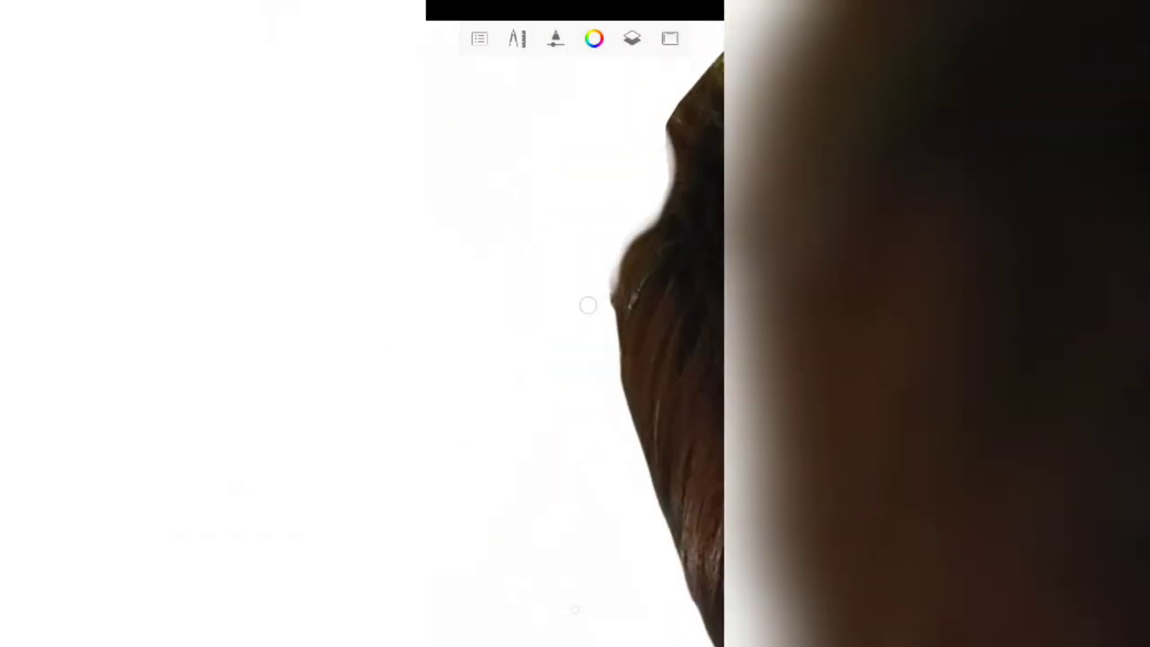
left_click_drag(588, 305, 575, 193)
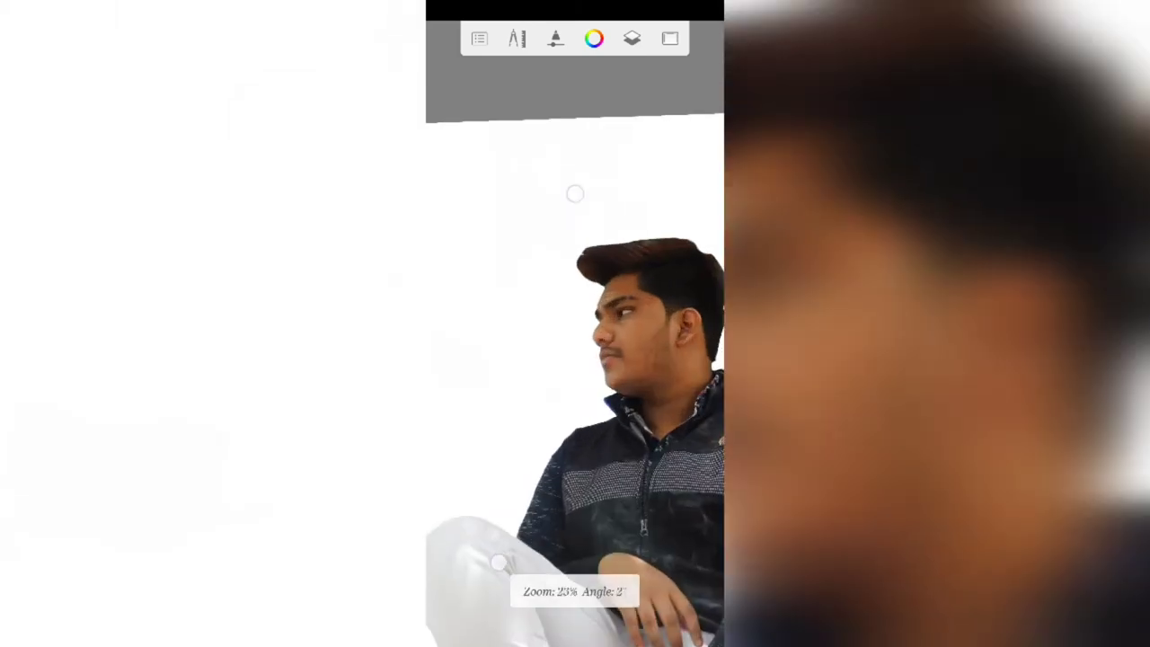
Switch to the Smudge Round Bristle Brush: size 24.2, 48% flow, 30% strength.
left_click(570, 314)
left_click(518, 47)
left_click_drag(575, 449, 575, 225)
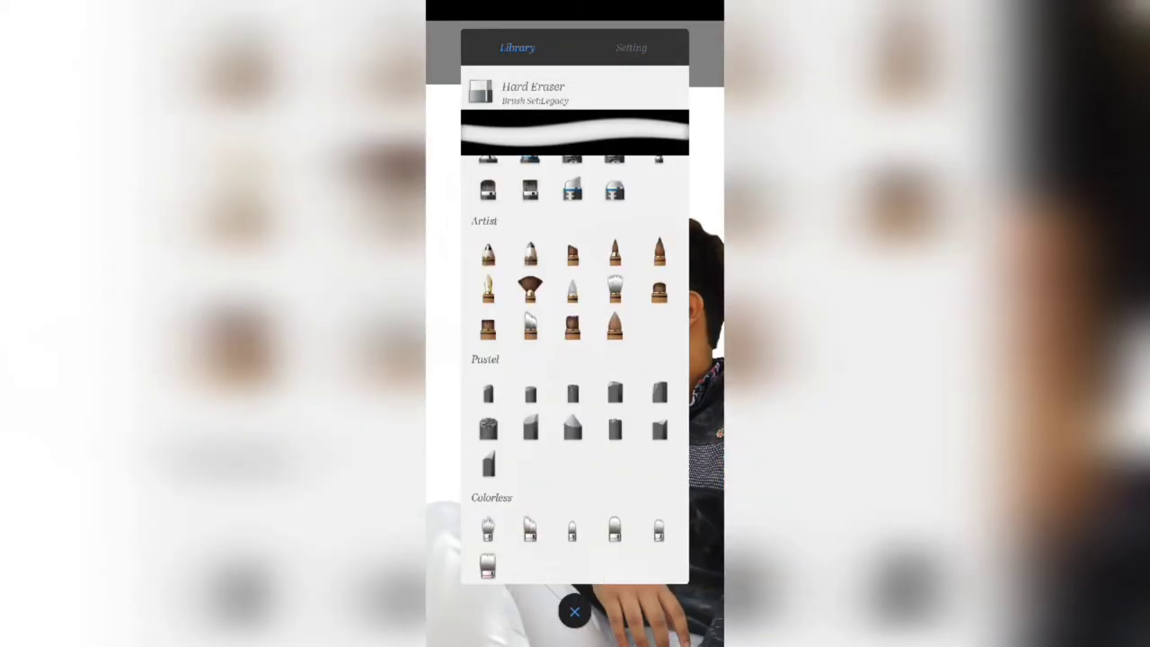
left_click_drag(575, 495, 575, 180)
left_click(529, 410)
left_click(631, 47)
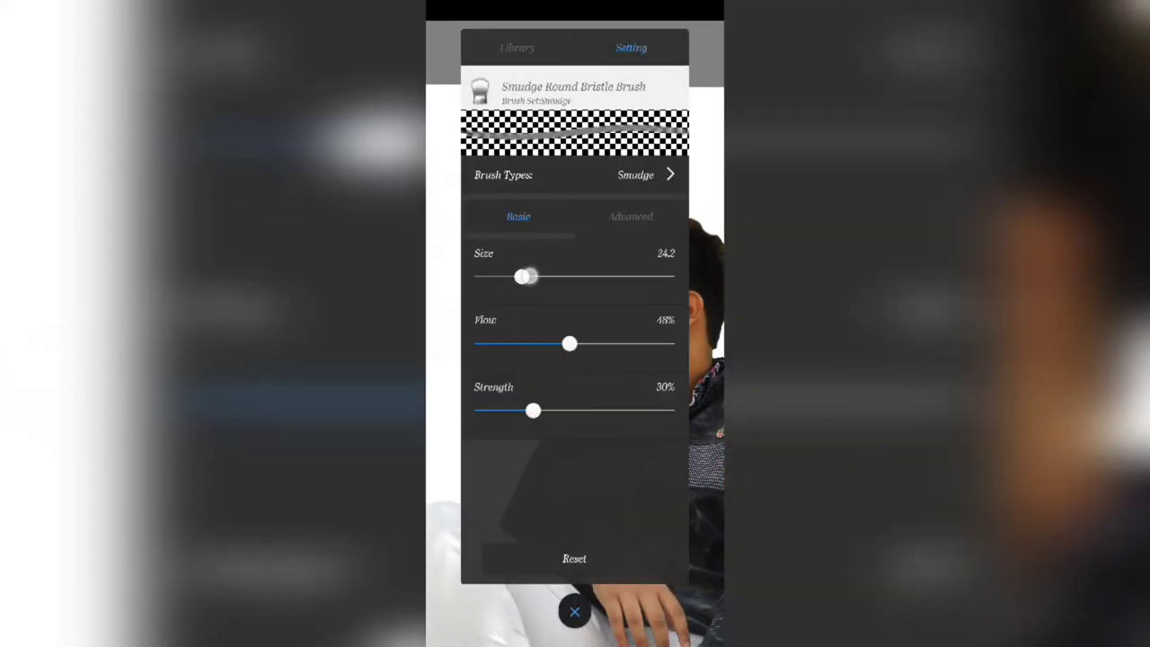
left_click(574, 612)
Smudge the hair edge, pulling strands up and right into the white background.
left_click_drag(575, 360, 575, 225)
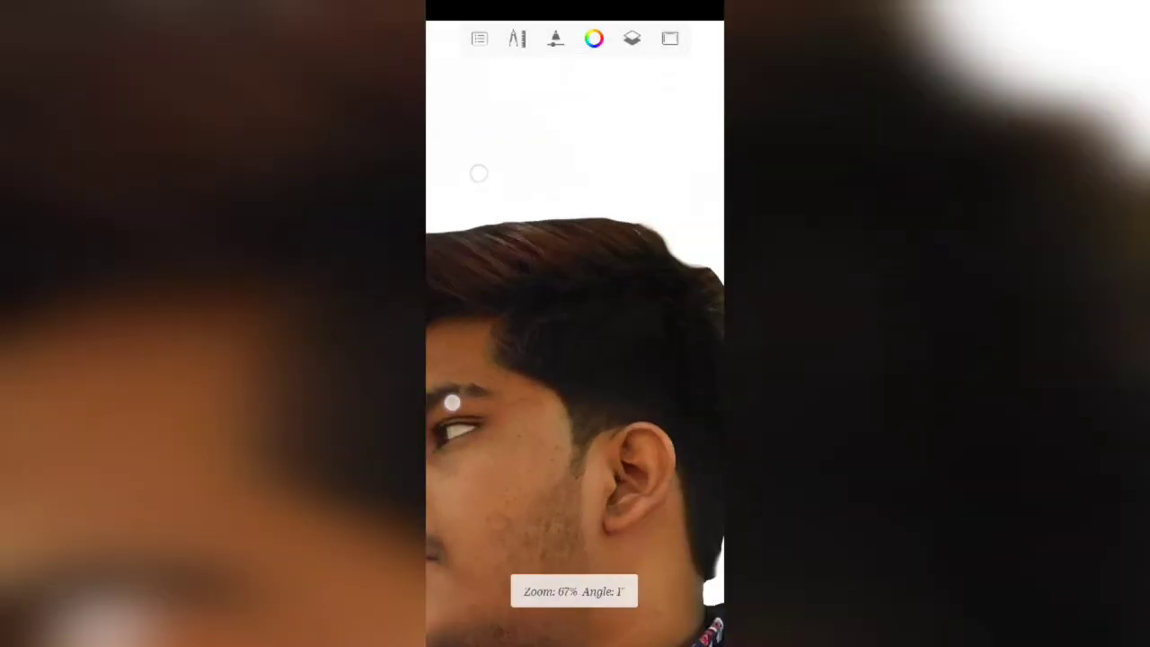
left_click_drag(557, 450, 575, 270)
left_click(574, 611)
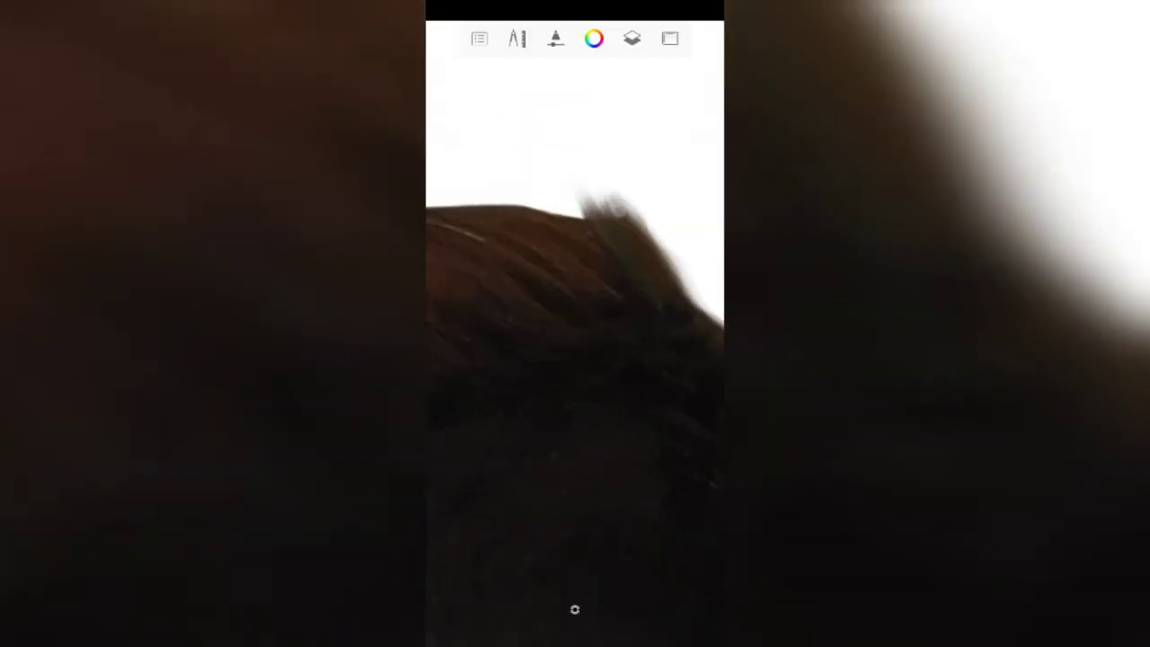
left_click_drag(515, 233, 641, 362)
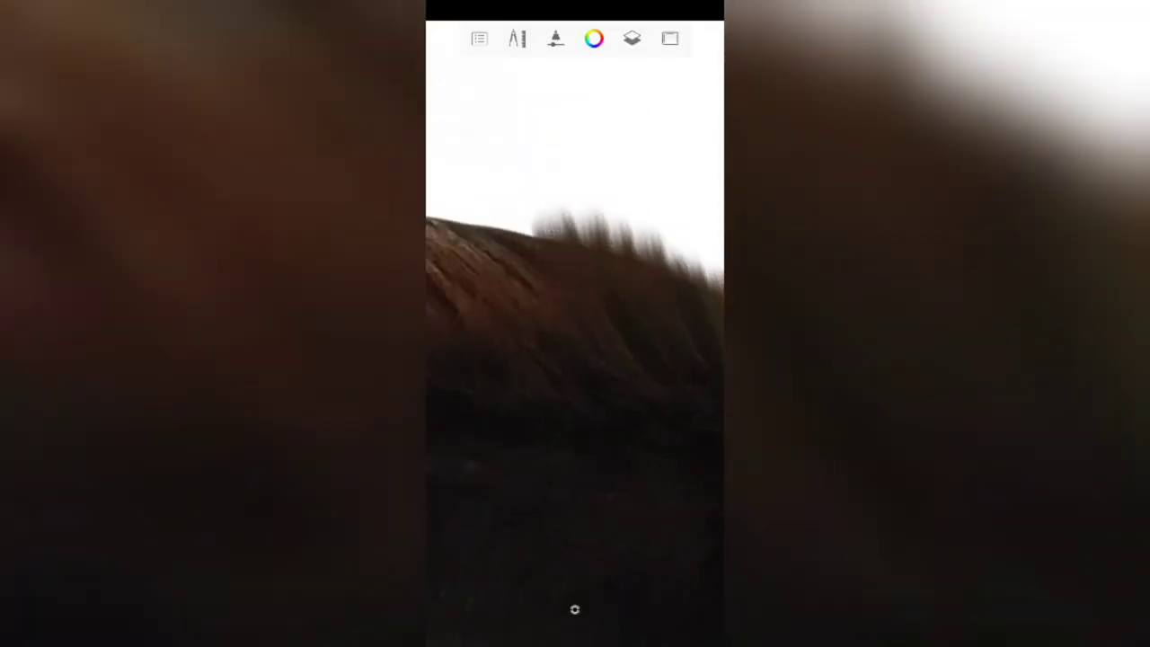
left_click(504, 225)
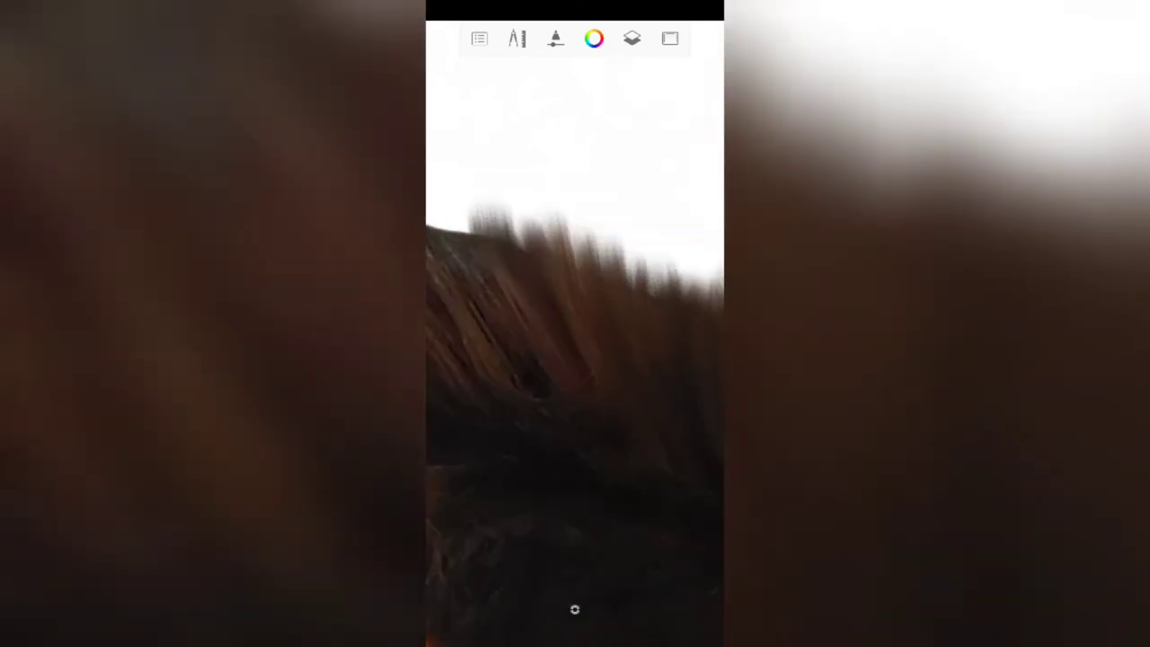
left_click_drag(512, 270, 565, 335)
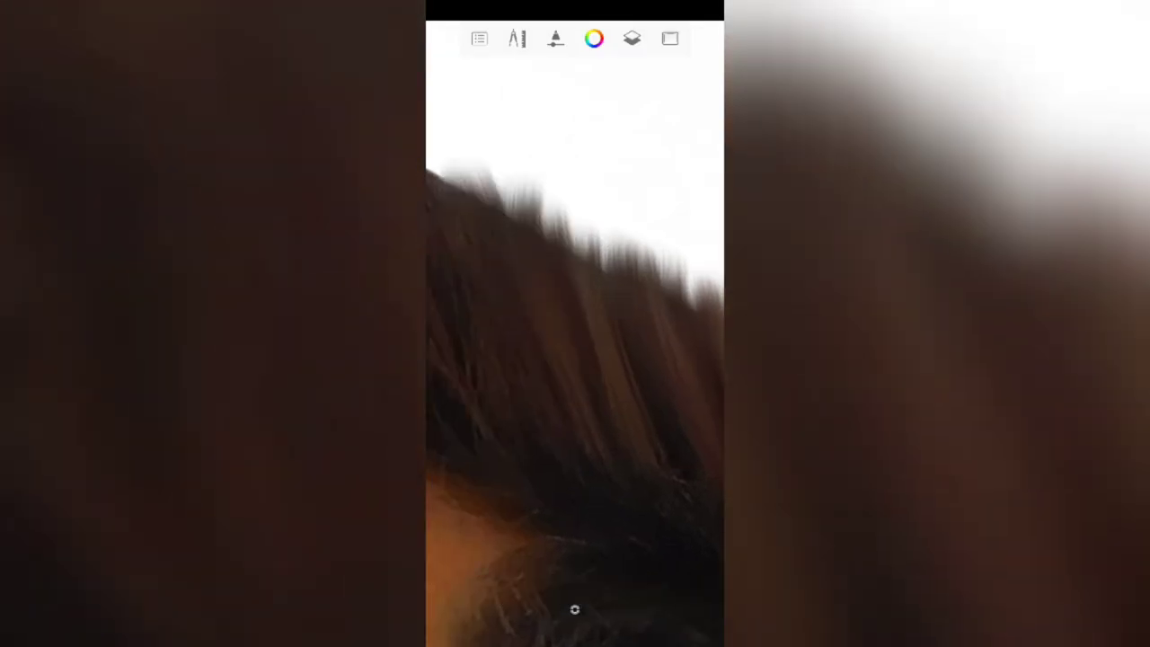
mouse_move(503, 207)
left_mouse_down()
mouse_move(582, 390)
mouse_move(568, 457)
left_mouse_up()
left_click_drag(624, 211, 678, 224)
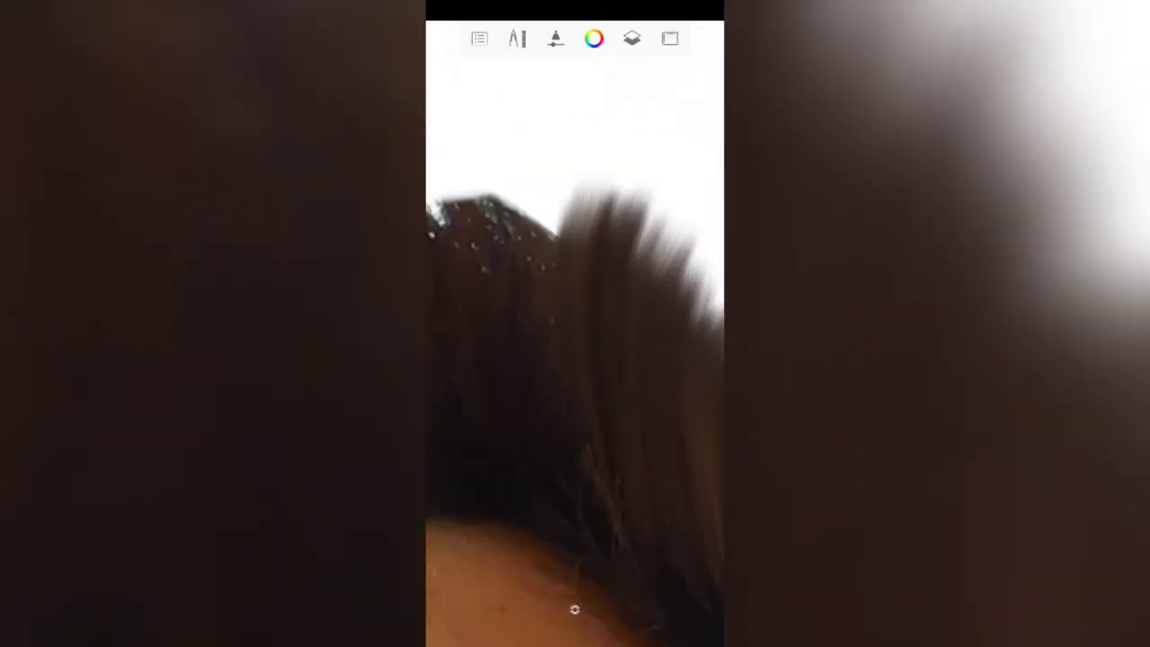
Rotate around the hair and smudge strands up and to the left.
left_click_drag(576, 270, 611, 296)
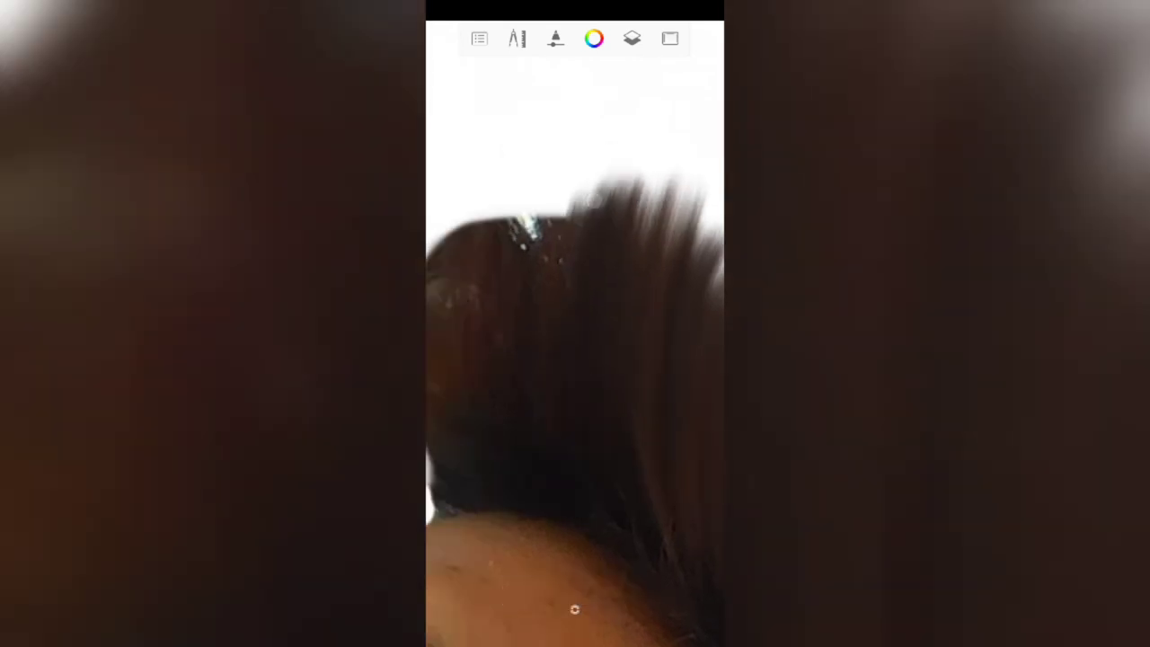
left_click_drag(553, 159, 639, 303)
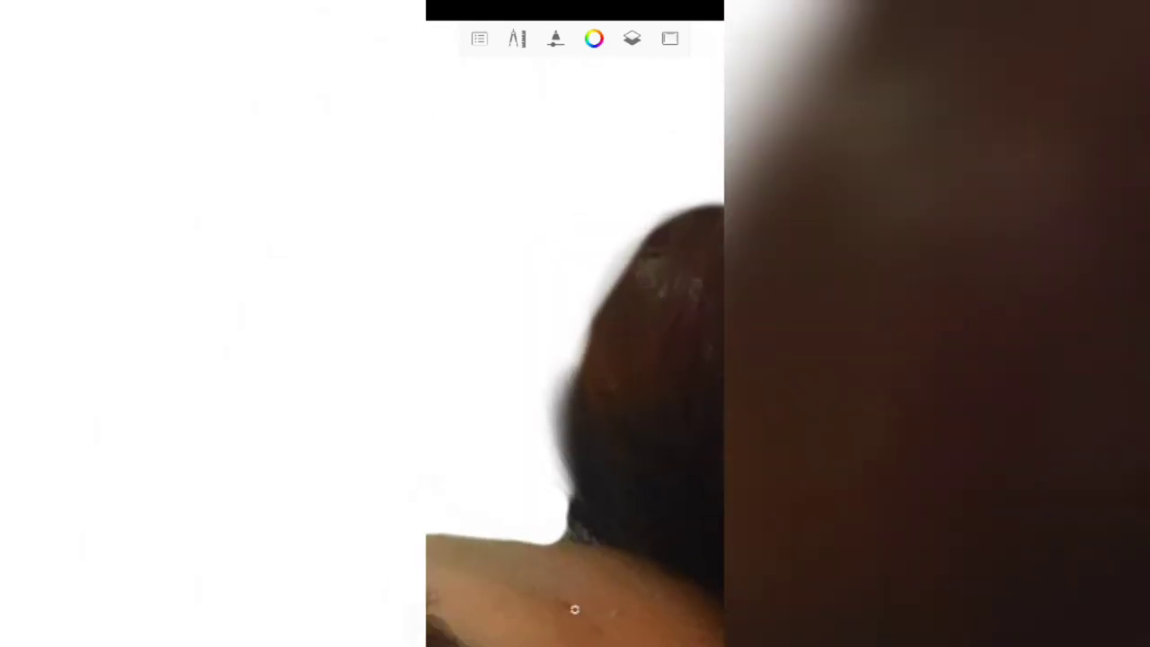
mouse_move(584, 266)
left_mouse_down()
mouse_move(629, 167)
mouse_move(486, 233)
left_mouse_up()
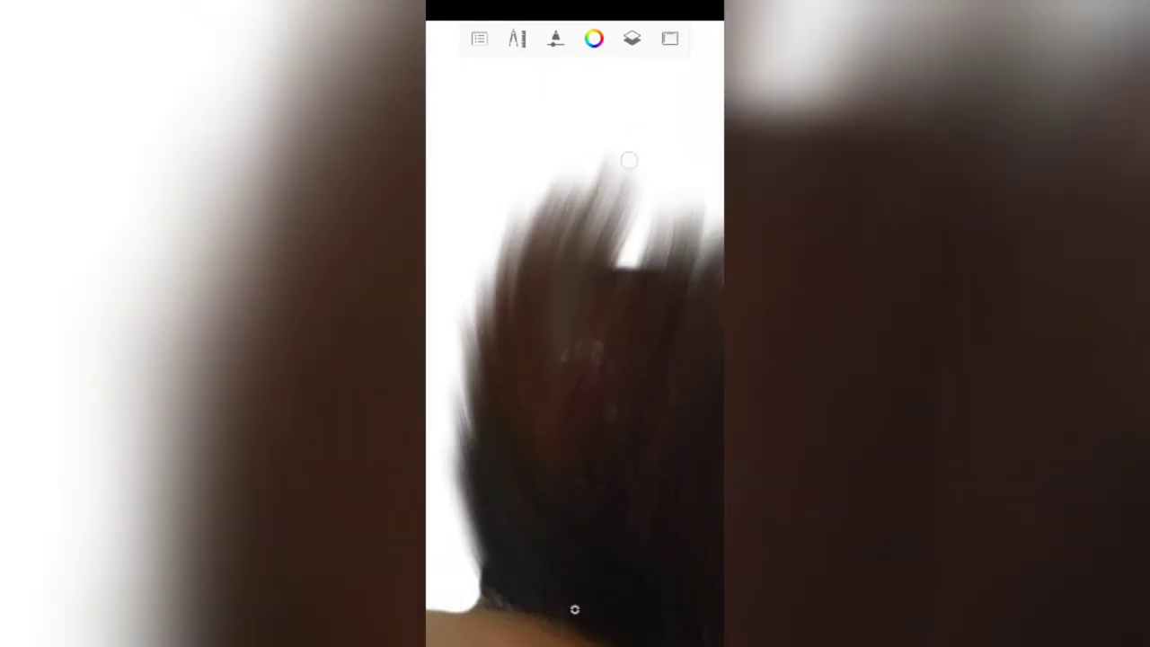
mouse_move(629, 160)
left_mouse_down()
mouse_move(686, 164)
mouse_move(575, 427)
left_mouse_up()
left_click_drag(595, 321, 530, 225)
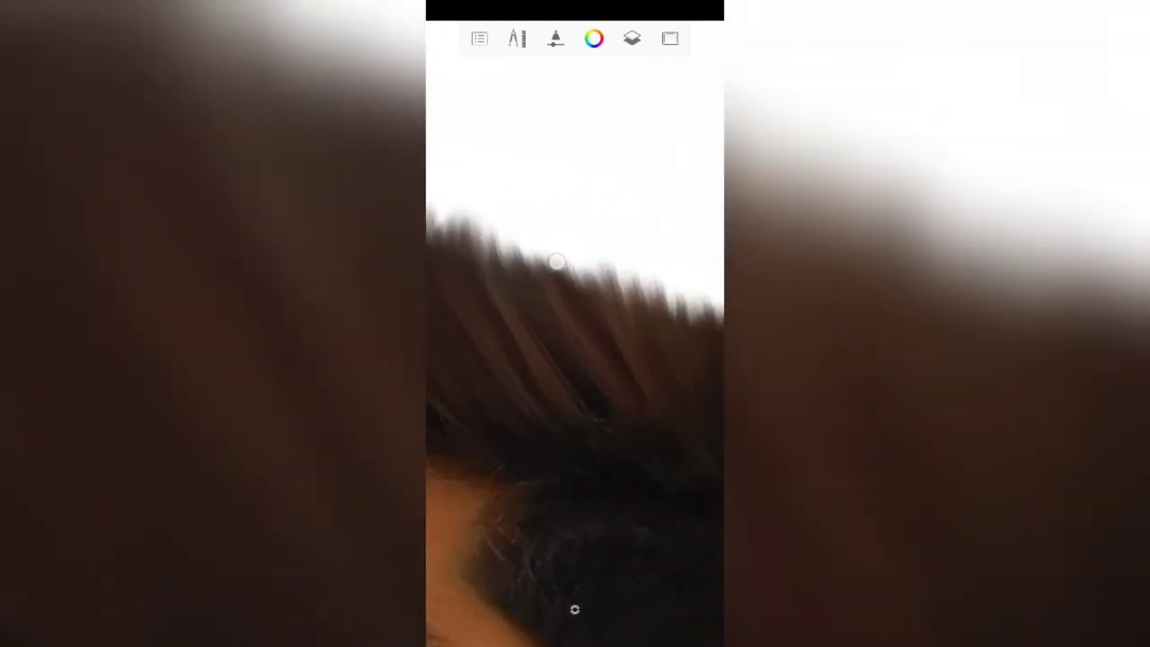
left_click_drag(557, 261, 573, 249)
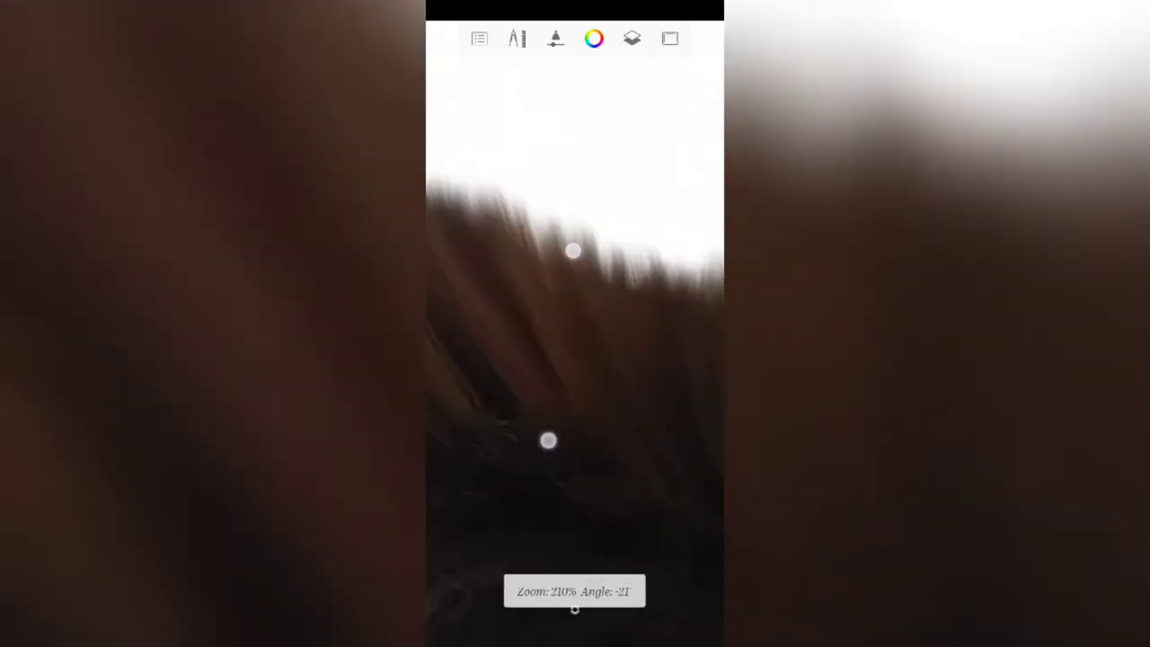
mouse_move(583, 201)
left_mouse_down()
mouse_move(526, 239)
mouse_move(646, 249)
mouse_move(508, 231)
left_mouse_up()
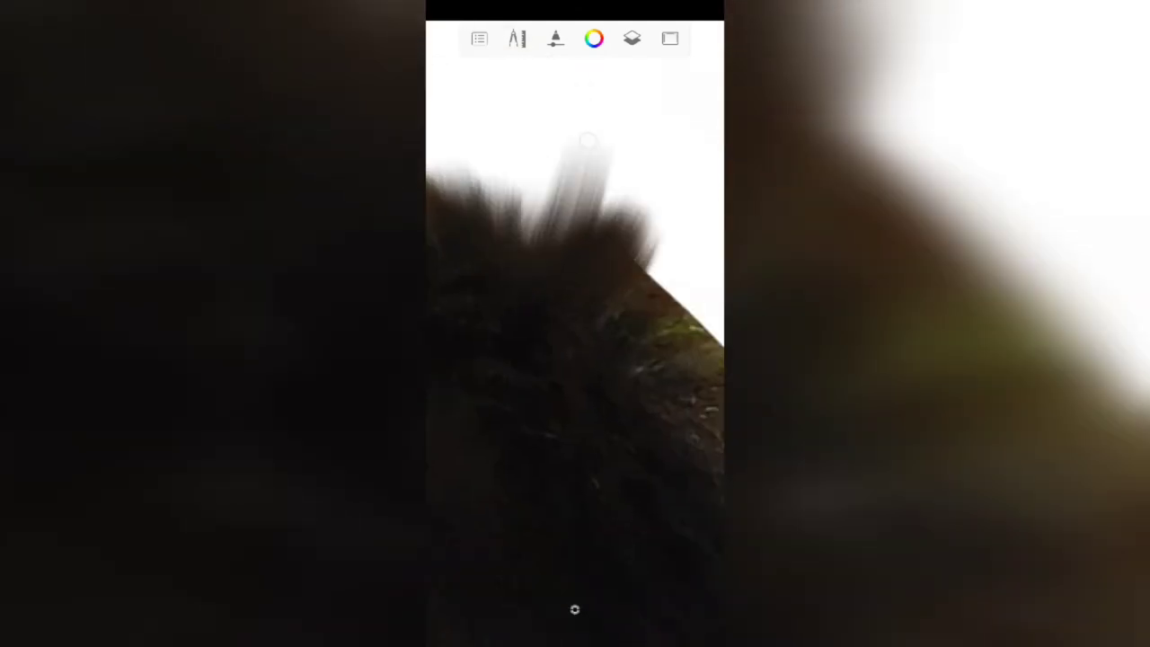
mouse_move(586, 140)
left_mouse_down()
mouse_move(547, 270)
mouse_move(649, 375)
mouse_move(622, 375)
left_mouse_up()
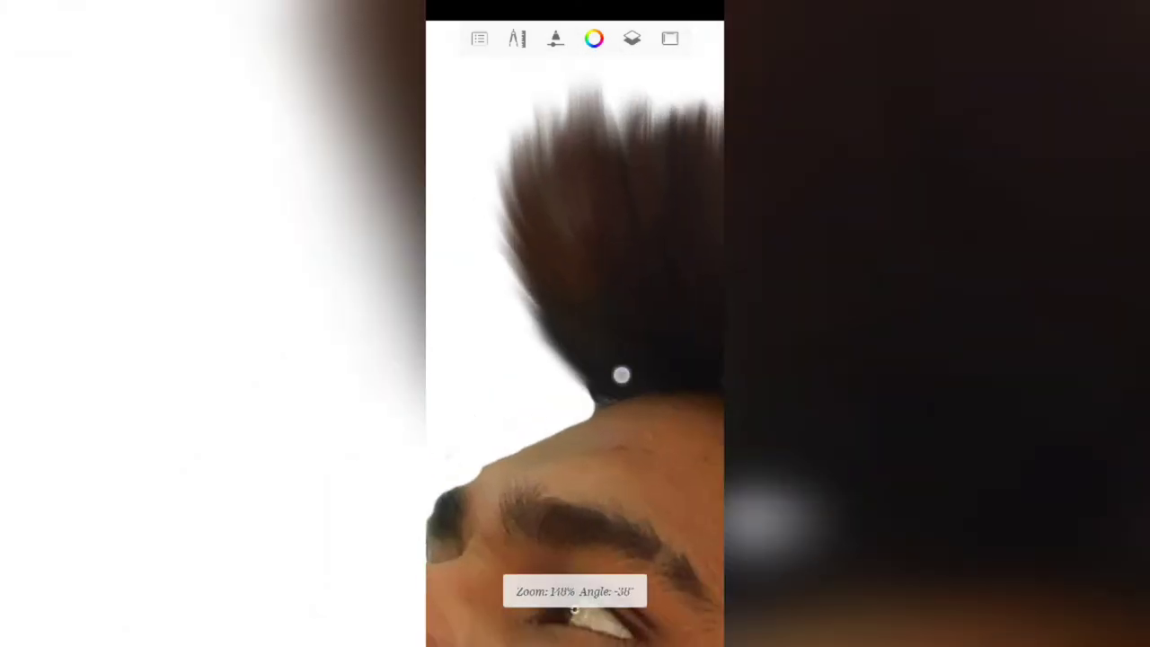
mouse_move(540, 368)
left_mouse_down()
mouse_move(496, 258)
mouse_move(562, 94)
left_mouse_up()
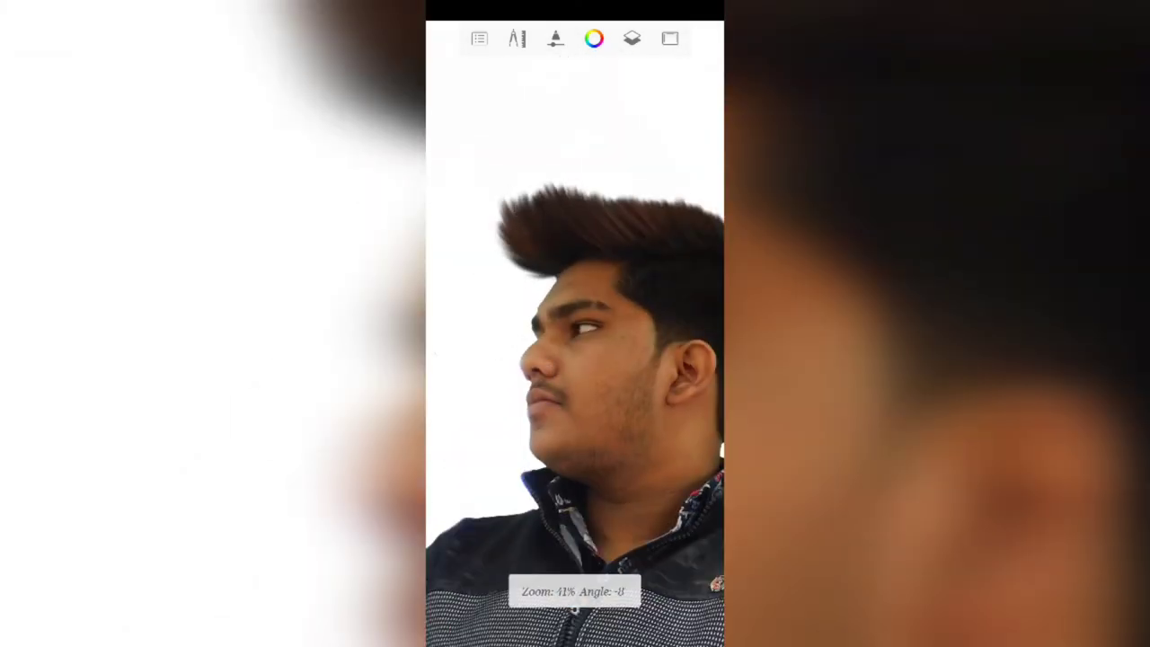
left_click_drag(646, 88, 631, 168)
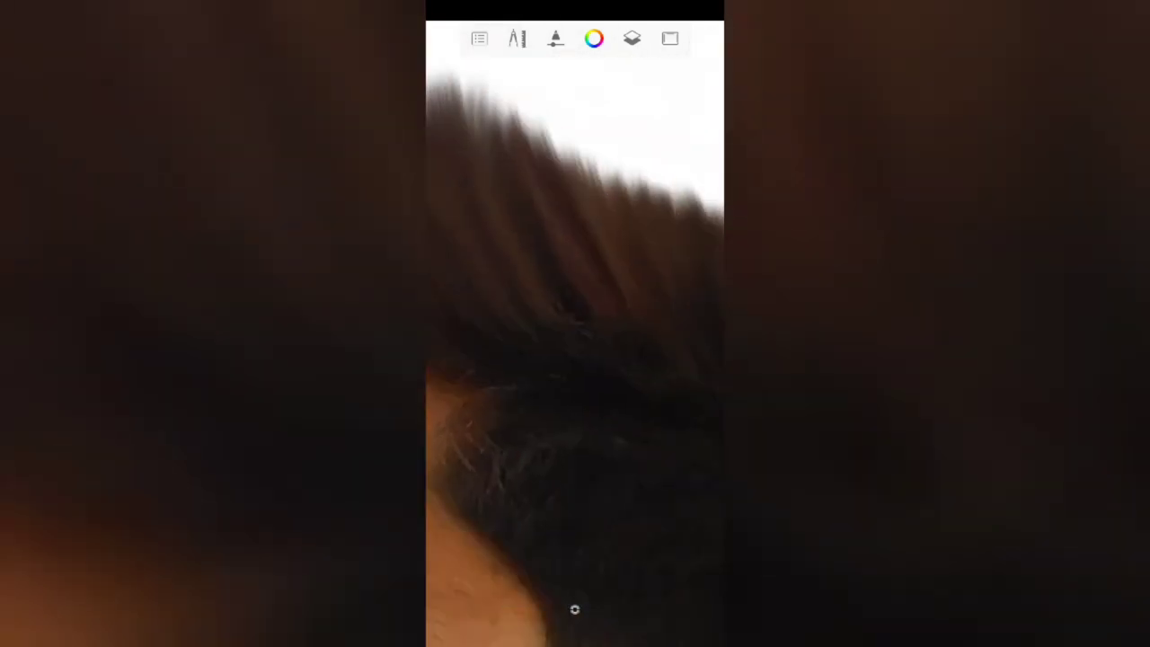
mouse_move(574, 610)
left_mouse_down()
mouse_move(487, 203)
mouse_move(635, 245)
mouse_move(660, 278)
left_mouse_up()
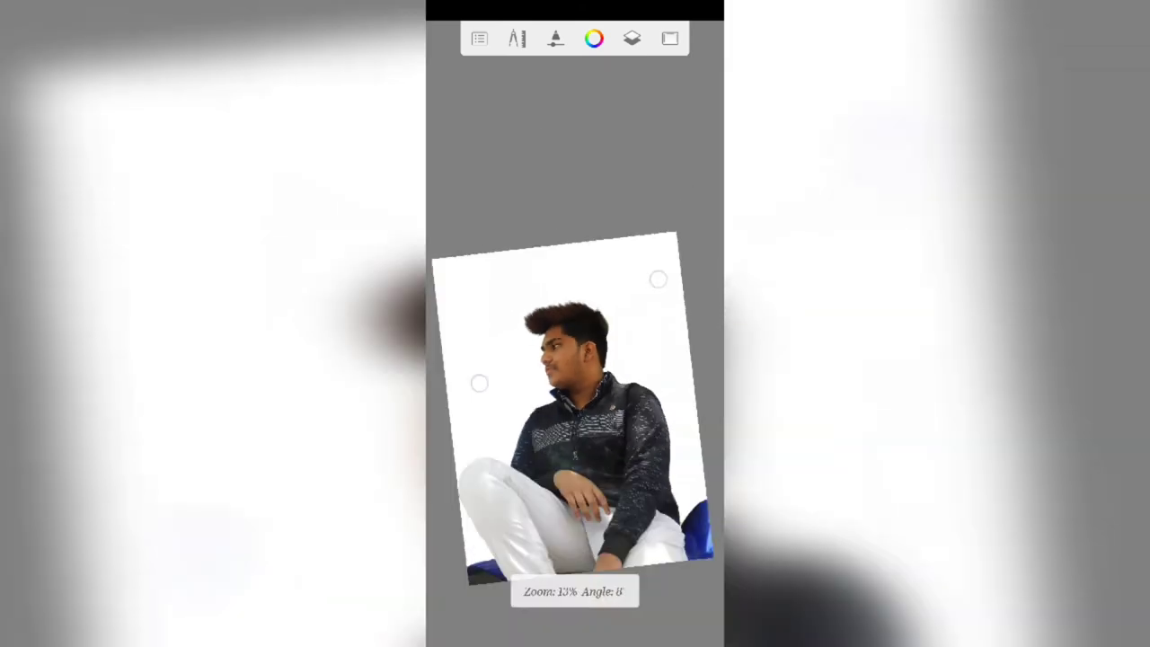
left_click_drag(575, 609, 665, 195)
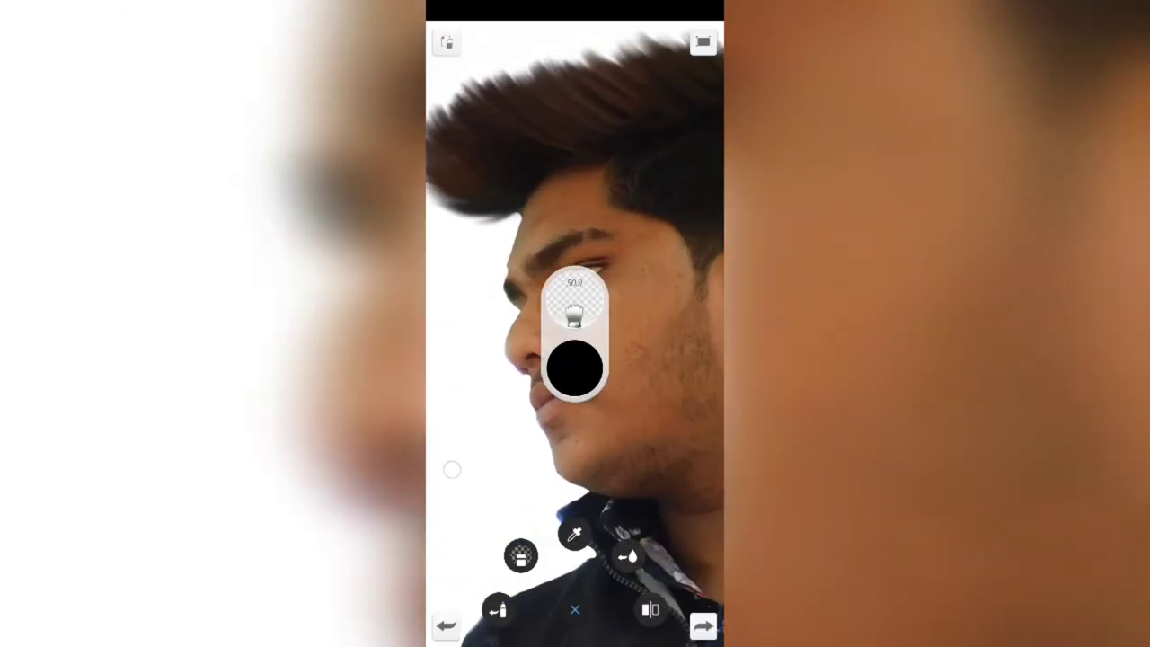
mouse_move(452, 469)
left_mouse_down()
mouse_move(495, 380)
mouse_move(462, 554)
left_mouse_up()
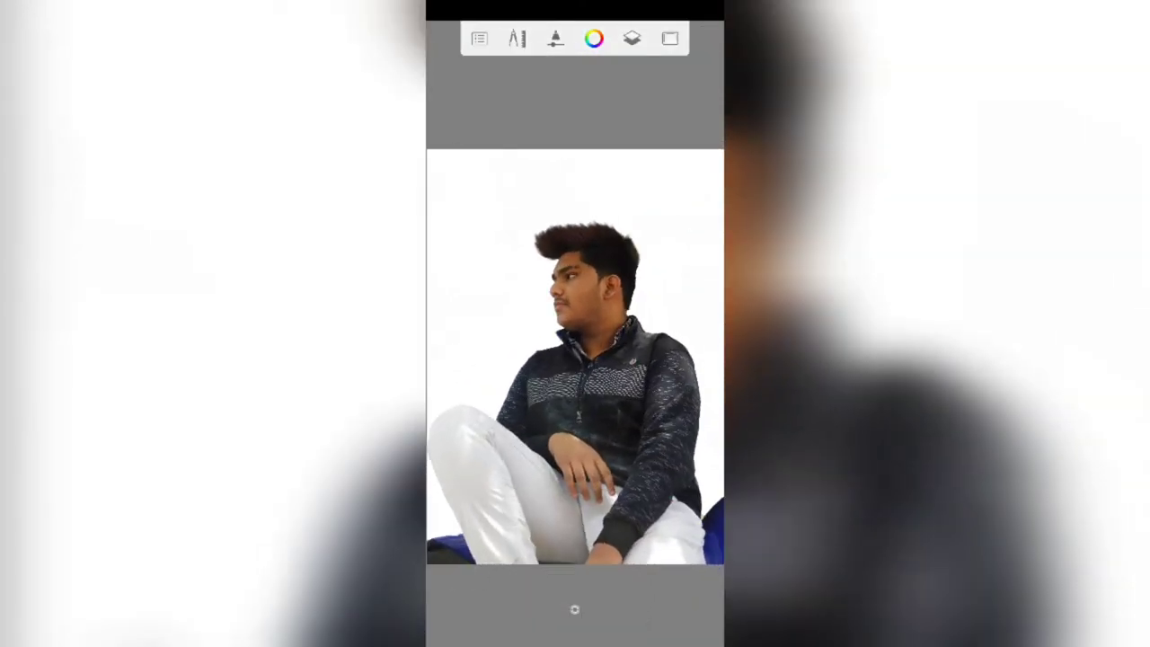
mouse_move(678, 198)
left_mouse_down()
mouse_move(585, 417)
mouse_move(546, 279)
left_mouse_up()
left_click_drag(514, 430, 524, 276)
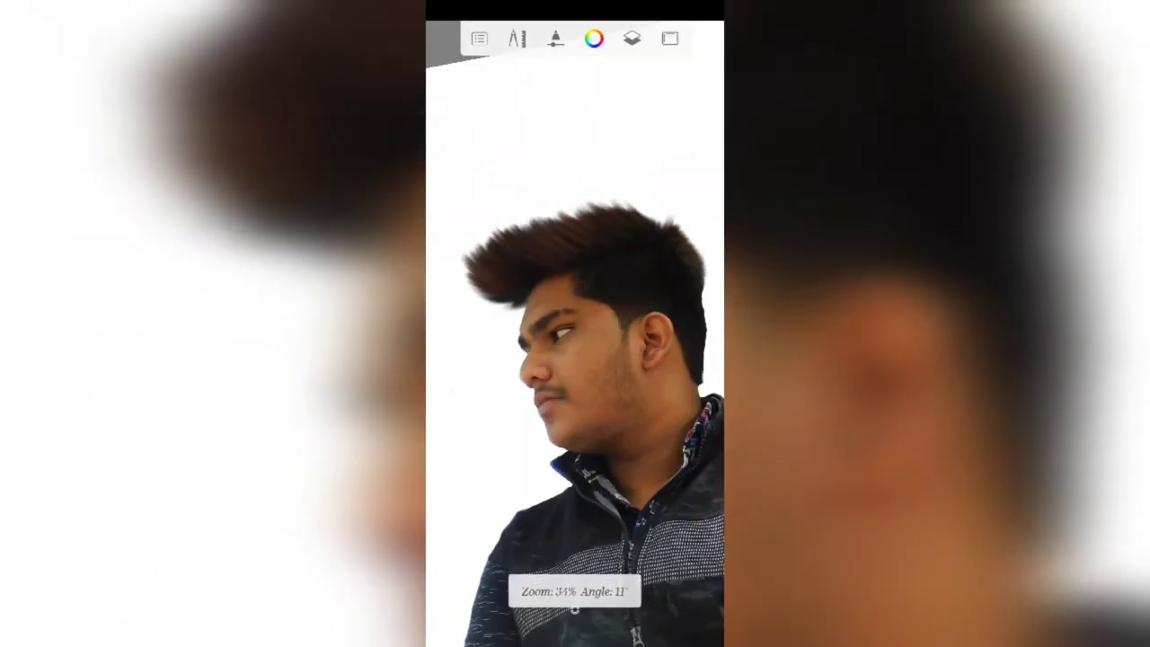
left_click_drag(476, 495, 554, 414)
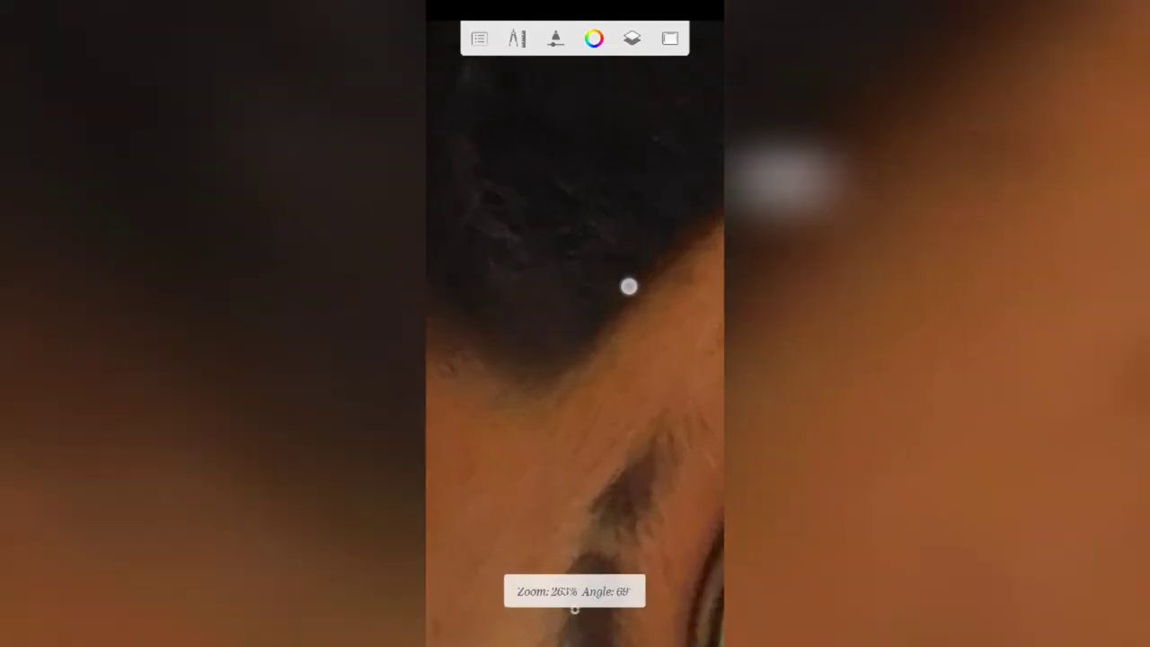
mouse_move(629, 288)
left_mouse_down()
mouse_move(547, 363)
mouse_move(607, 261)
mouse_move(575, 360)
mouse_move(575, 149)
mouse_move(475, 207)
left_mouse_up()
mouse_move(575, 610)
left_mouse_down()
mouse_move(526, 457)
mouse_move(519, 511)
mouse_move(575, 609)
left_mouse_up()
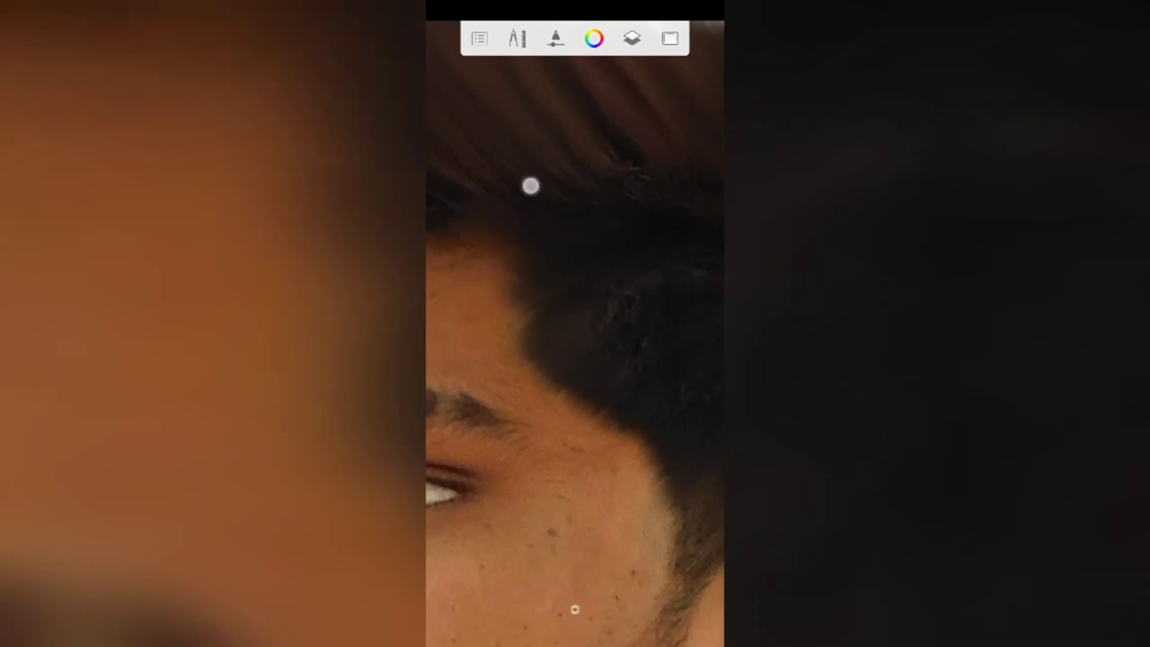
mouse_move(575, 359)
left_mouse_down()
mouse_move(650, 116)
mouse_move(431, 142)
left_mouse_up()
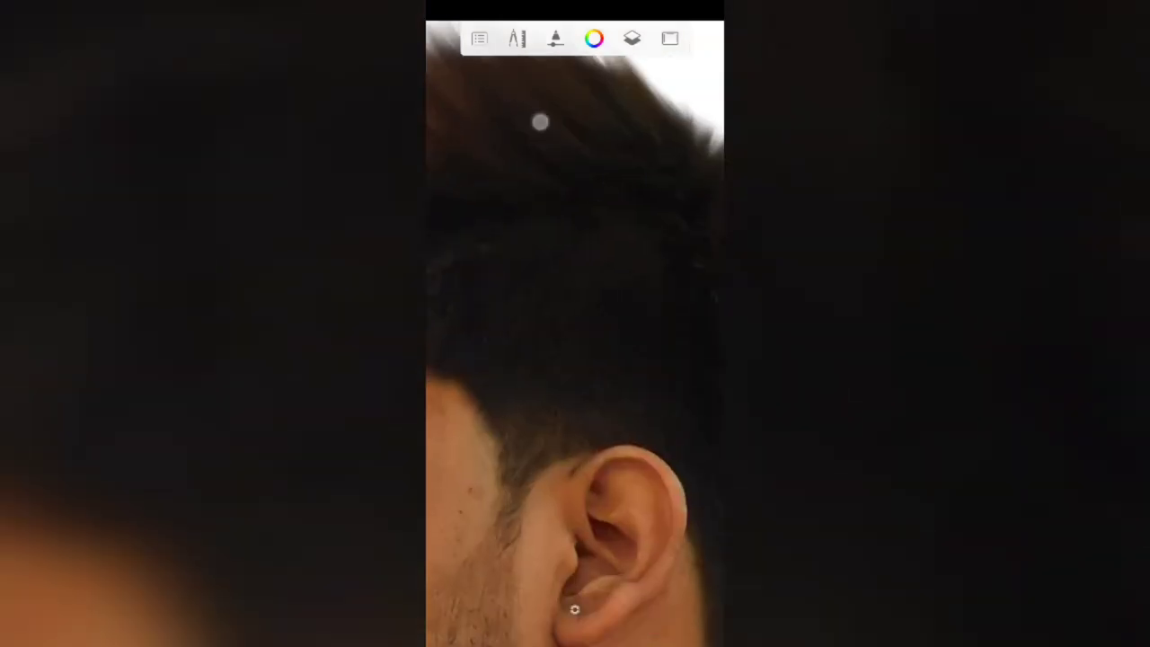
mouse_move(576, 610)
left_mouse_down()
mouse_move(524, 380)
mouse_move(506, 506)
left_mouse_up()
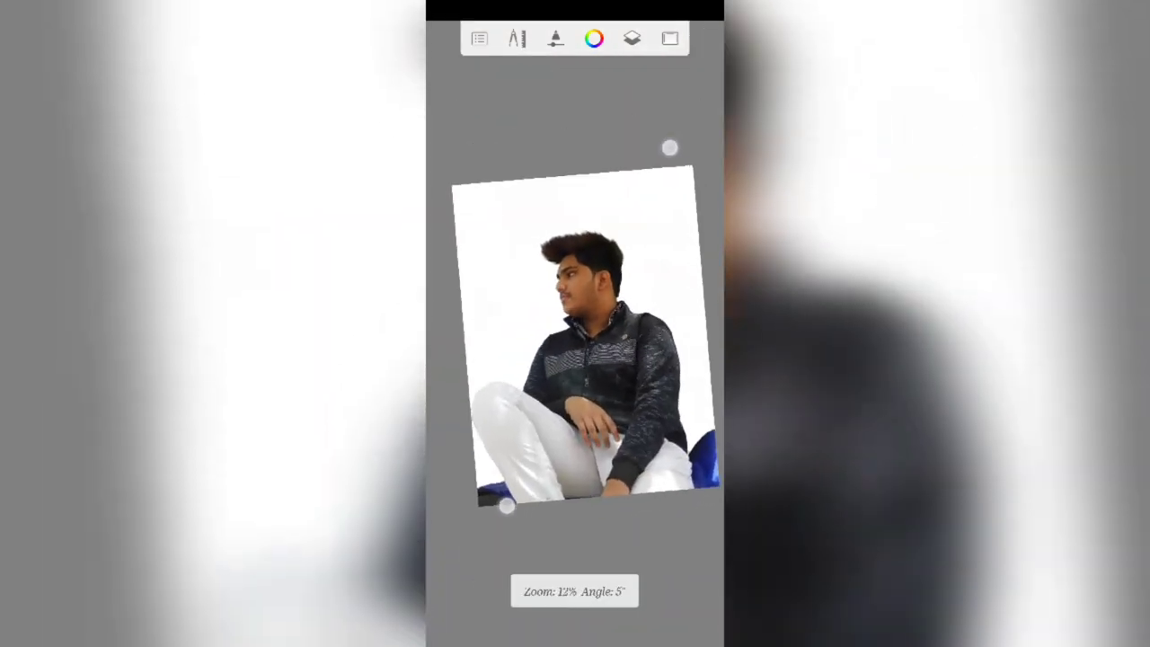
Save the white-background portrait to the device from the Share menu.
left_click(479, 38)
left_click(531, 373)
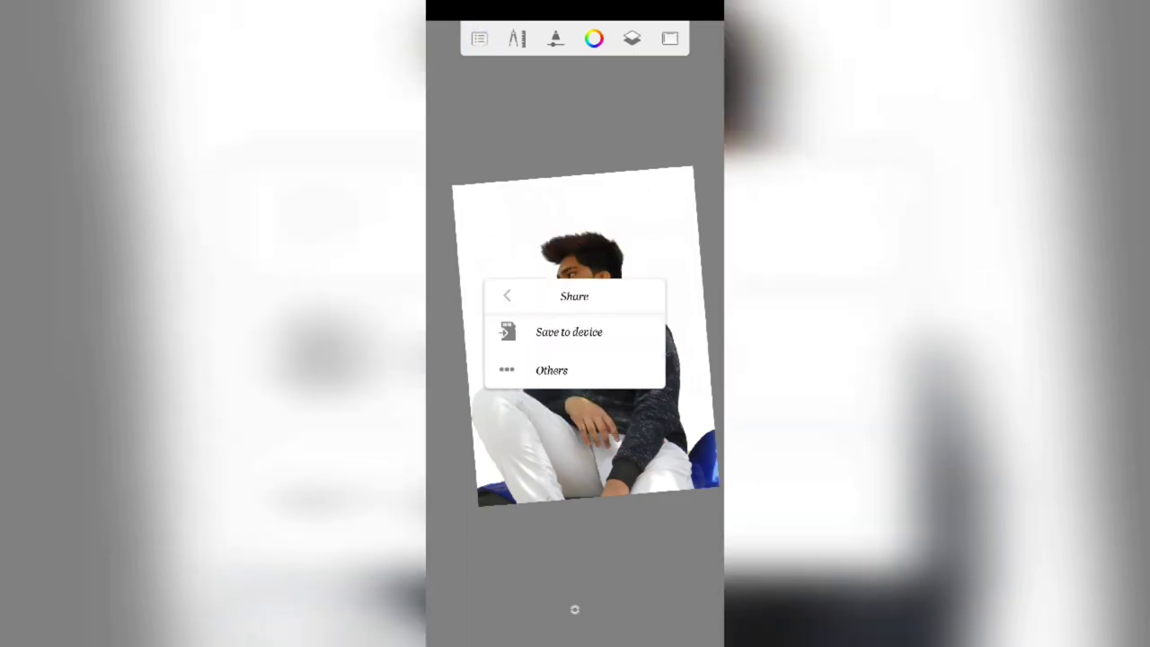
left_click(568, 329)
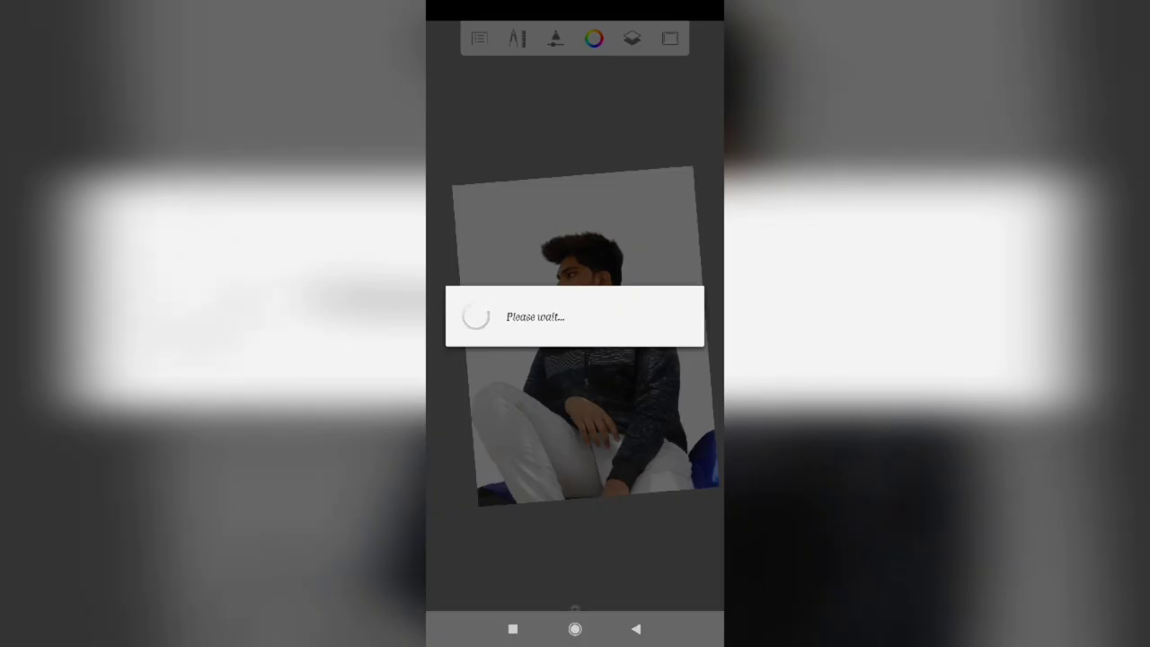